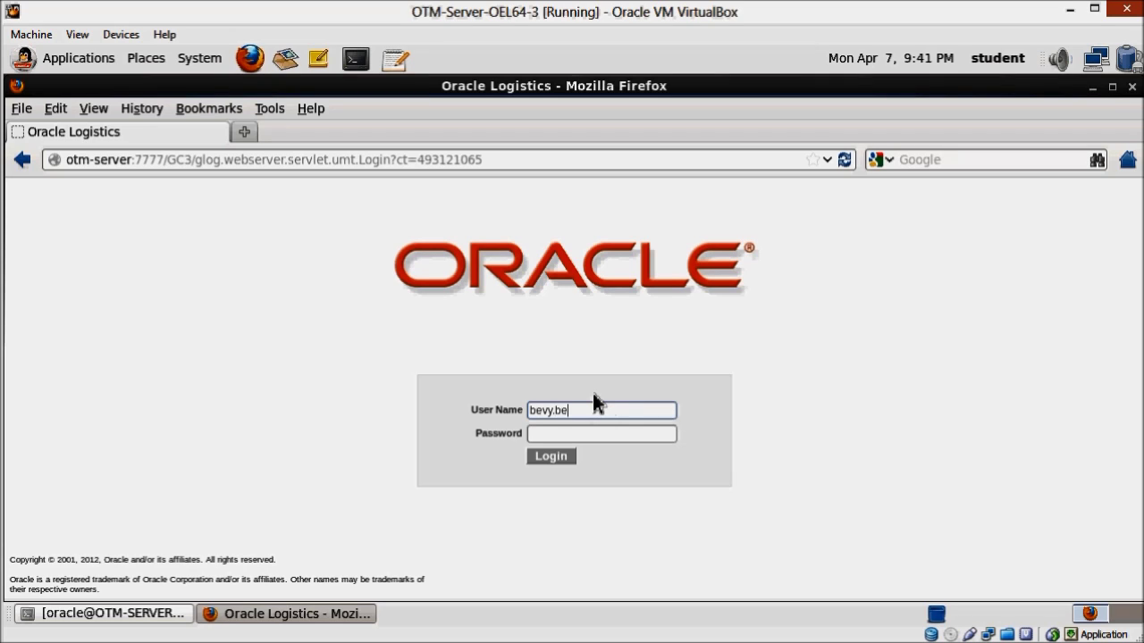
# - Log in to Oracle Transportation Management with the admin user name and password
pyautogui.write('vylog')
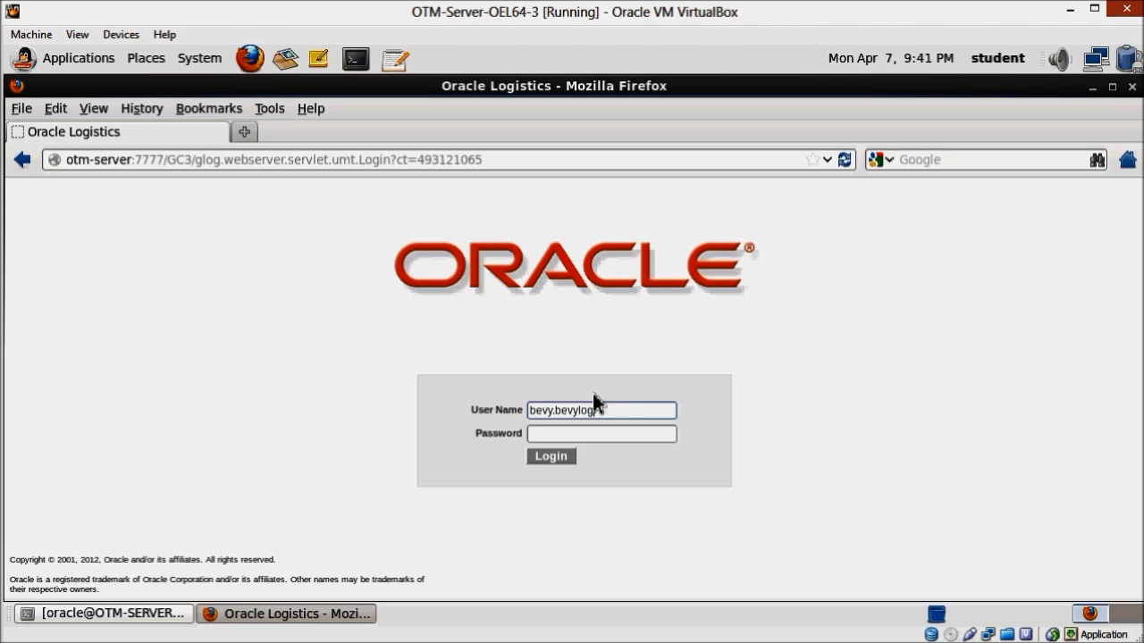
pyautogui.press('Tab')
pyautogui.write('*****')
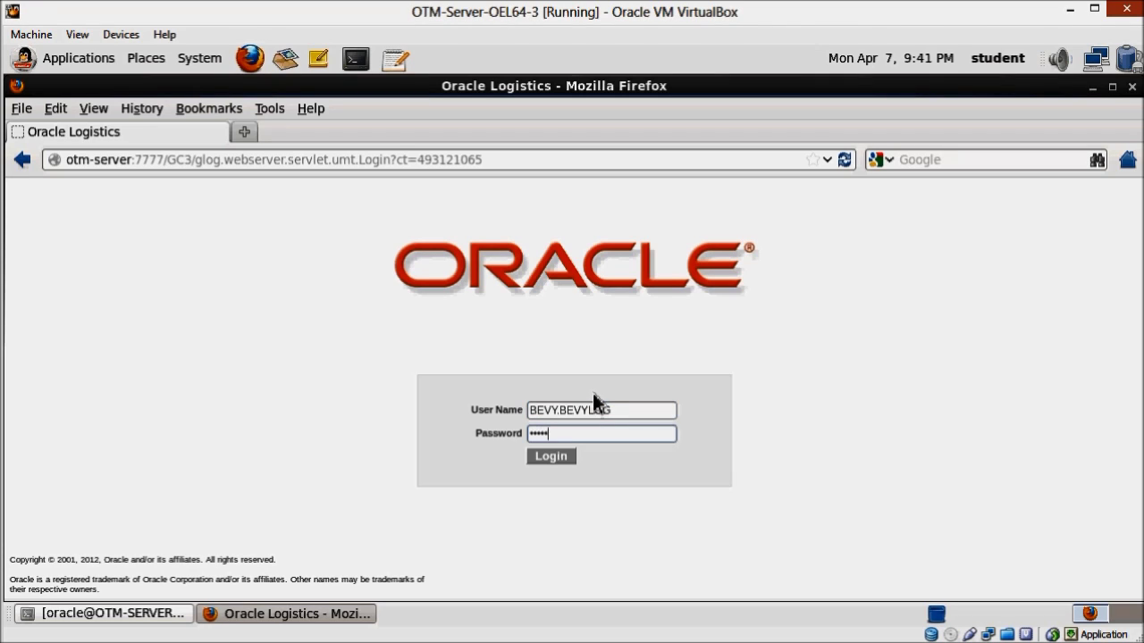
pyautogui.press('Return')
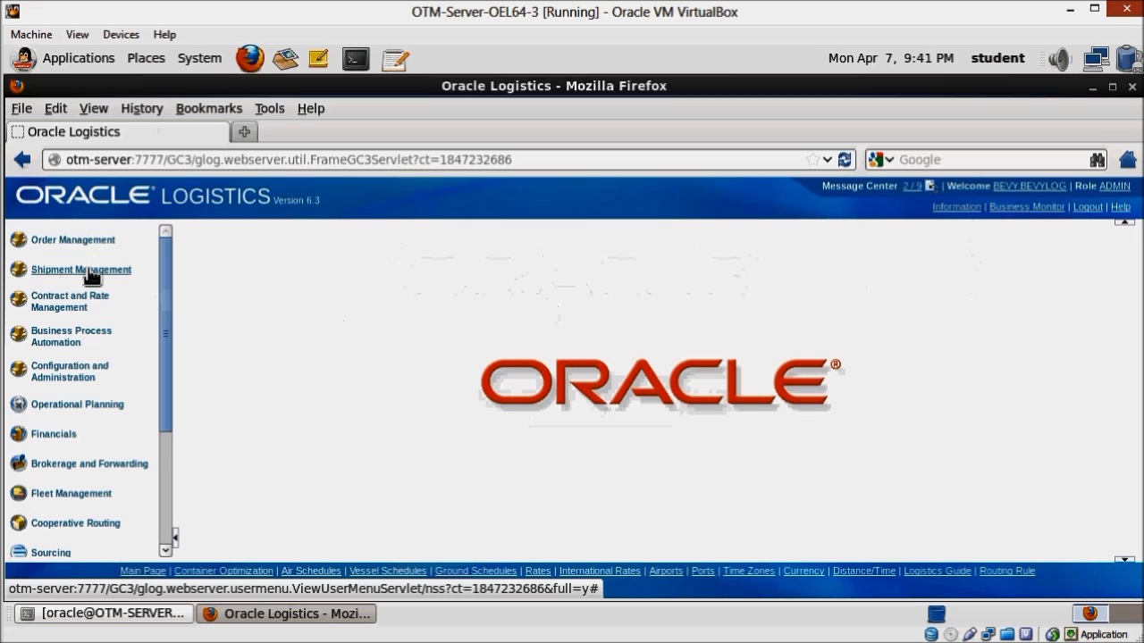
# - Search for all order releases under Order Management > Order Release
pyautogui.click(83, 241)
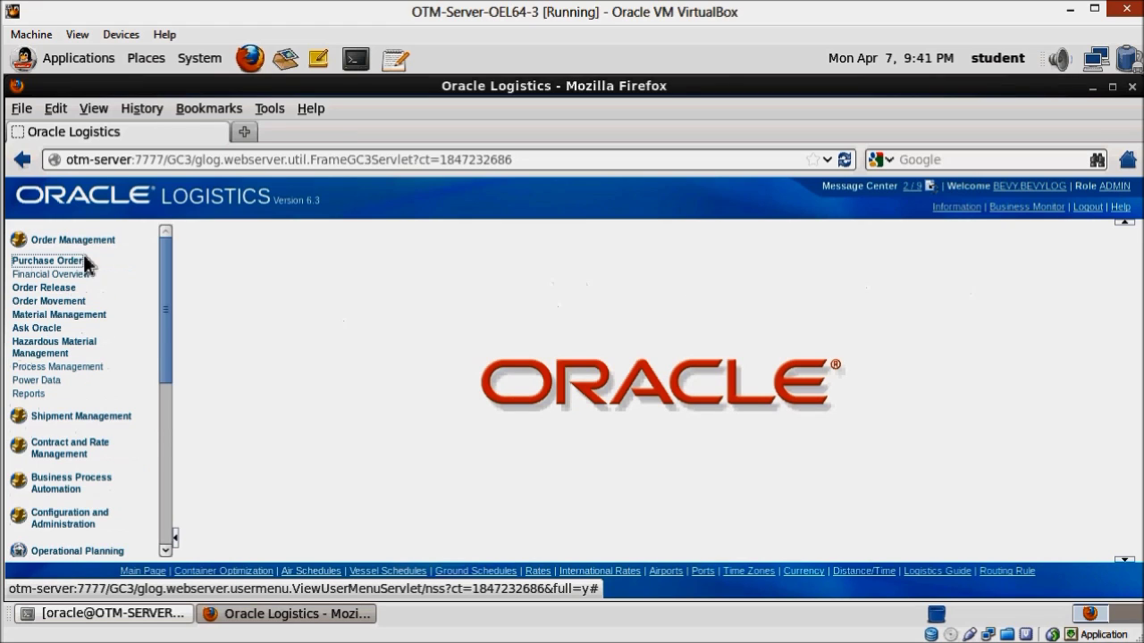
pyautogui.click(67, 288)
pyautogui.click(72, 299)
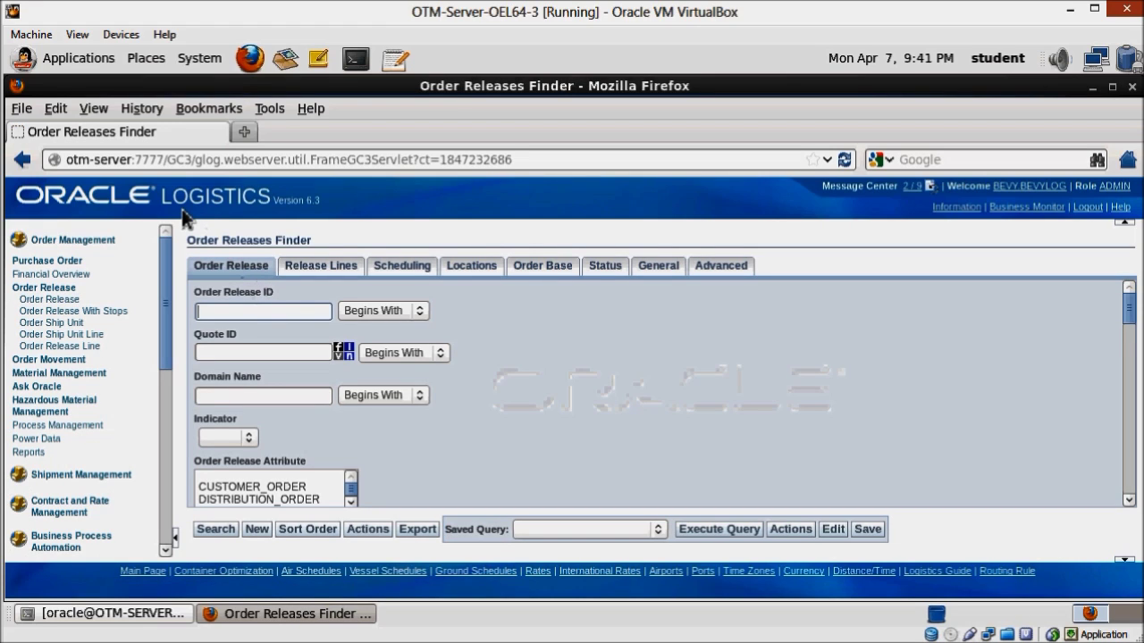
pyautogui.press('Return')
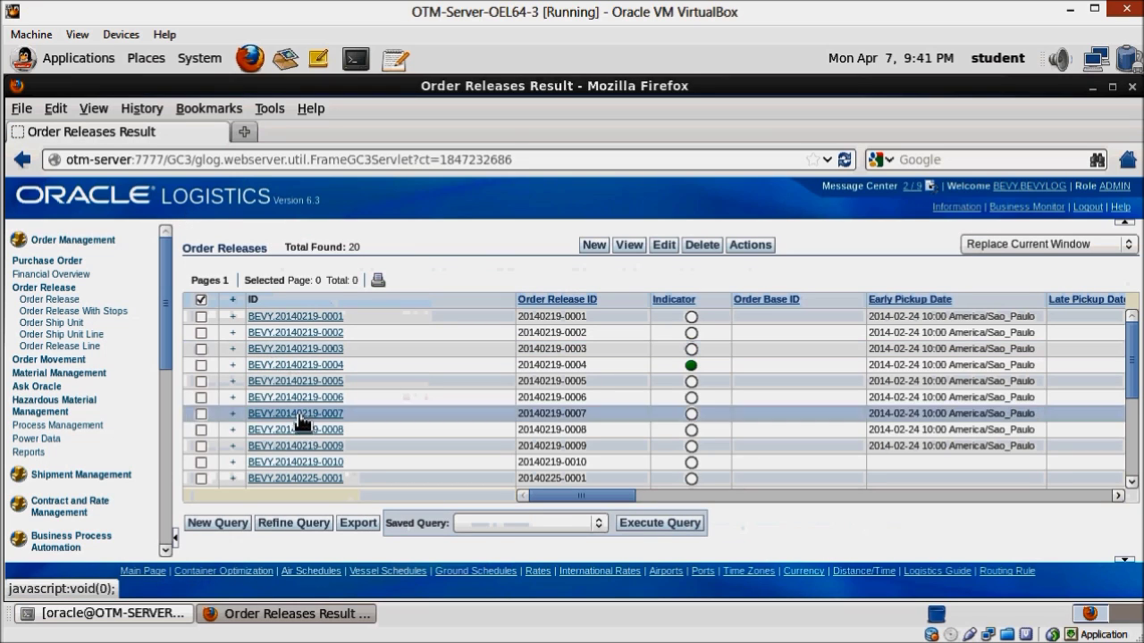
pyautogui.moveTo(570, 496); pyautogui.dragTo(781, 500)
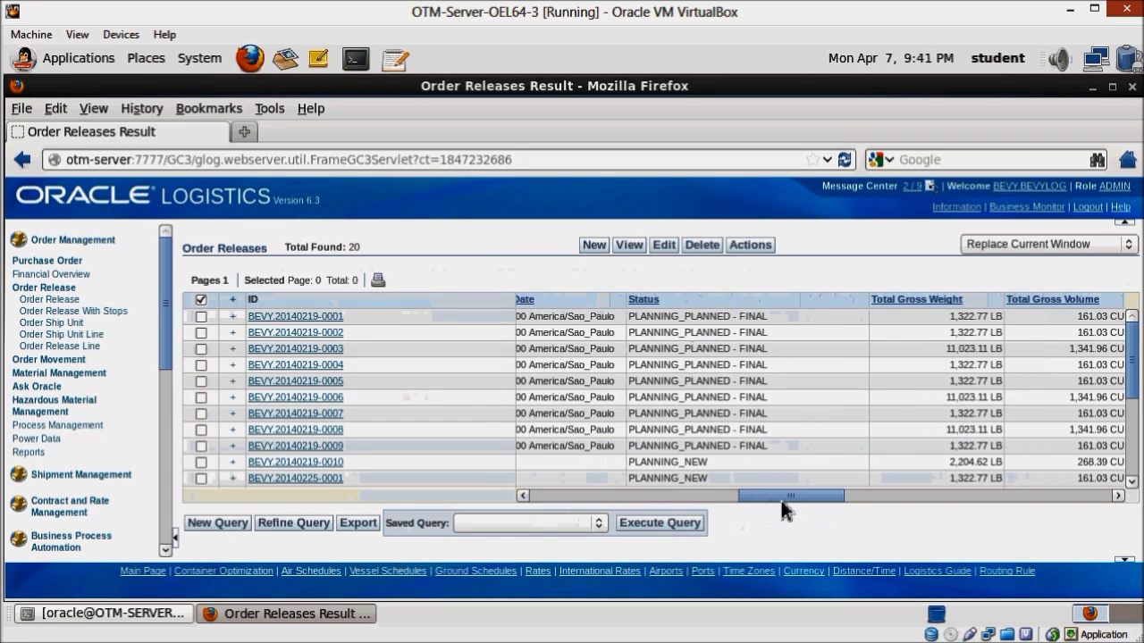
pyautogui.click(775, 394)
# - Mark the sixth order release and choose Order Management > Utilities > Copy Order Release
pyautogui.click(201, 398)
pyautogui.click(749, 246)
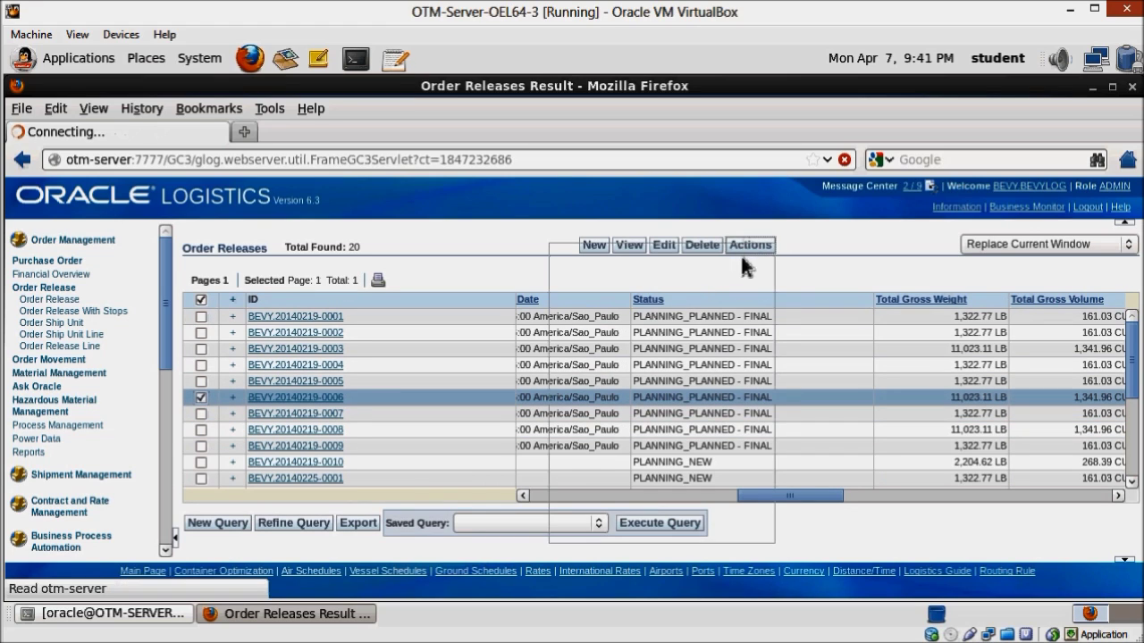
pyautogui.click(556, 327)
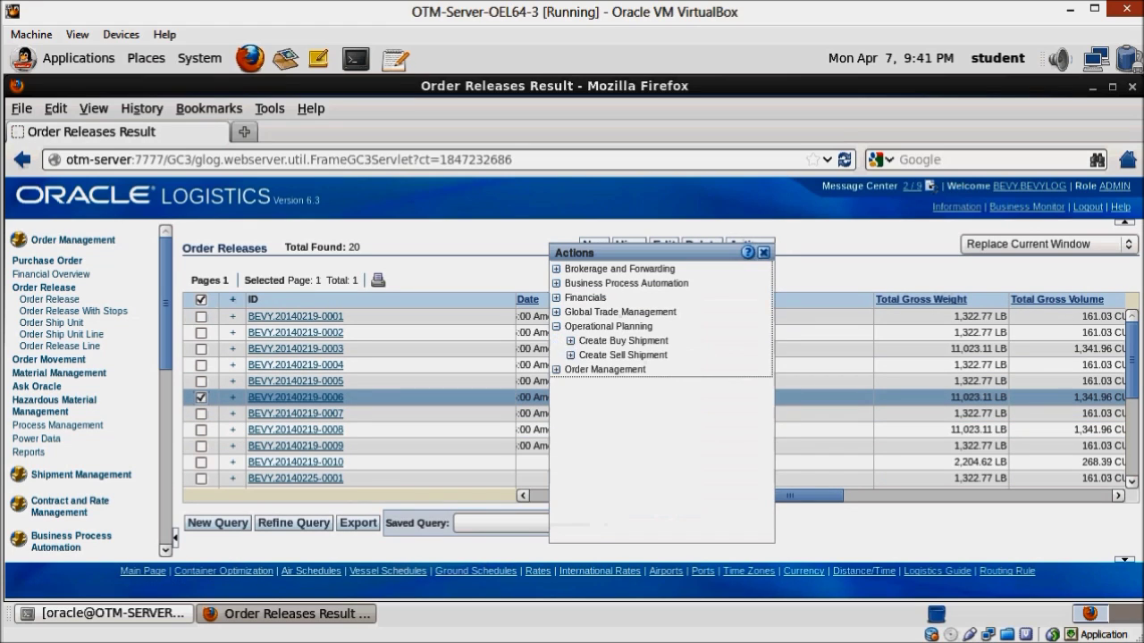
pyautogui.click(571, 340)
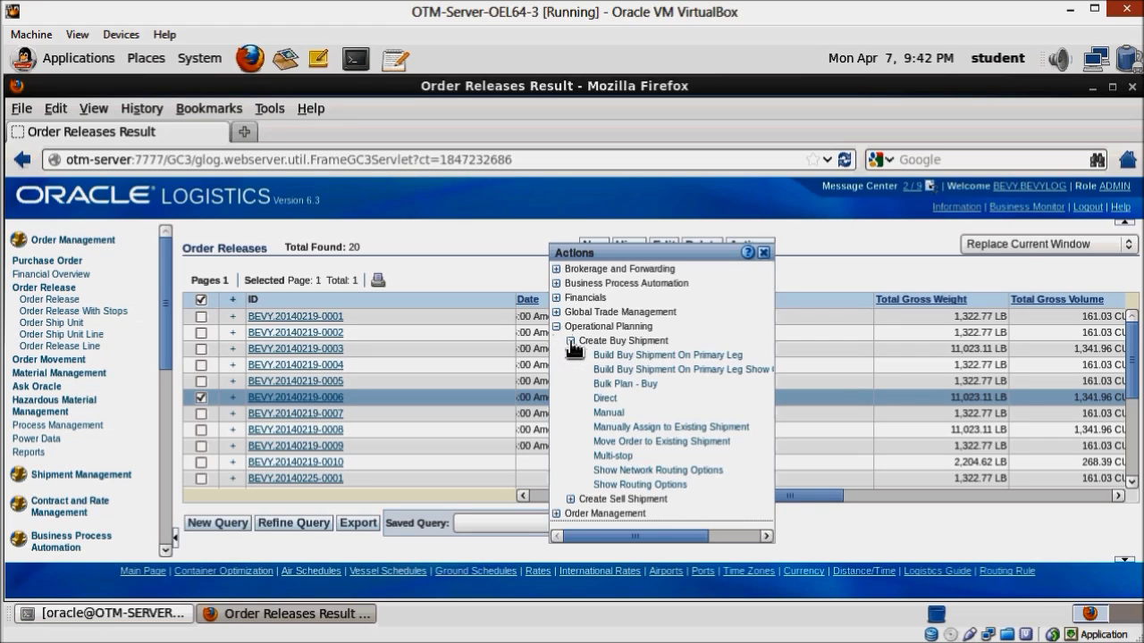
pyautogui.click(556, 327)
pyautogui.click(557, 341)
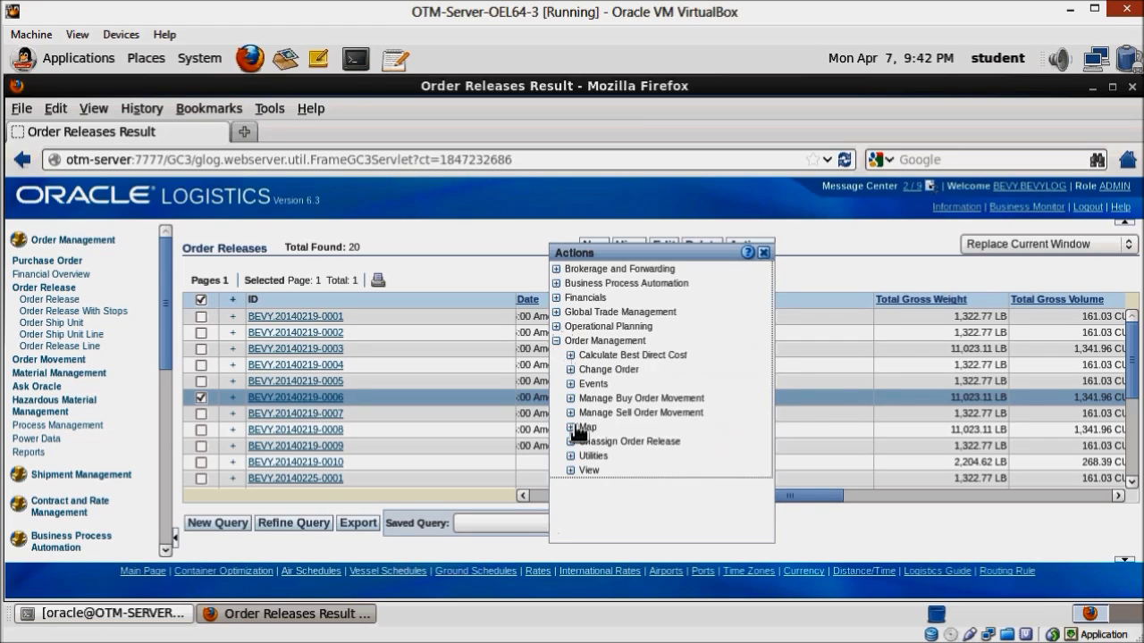
pyautogui.click(570, 456)
pyautogui.scroll(-1, 656, 482)
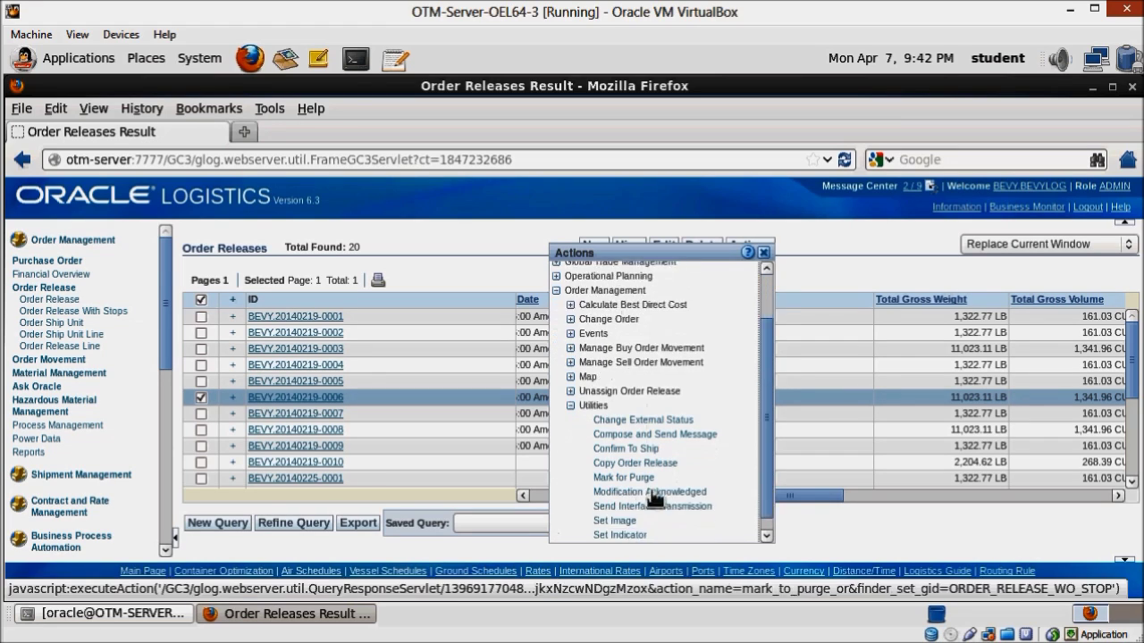
pyautogui.click(635, 462)
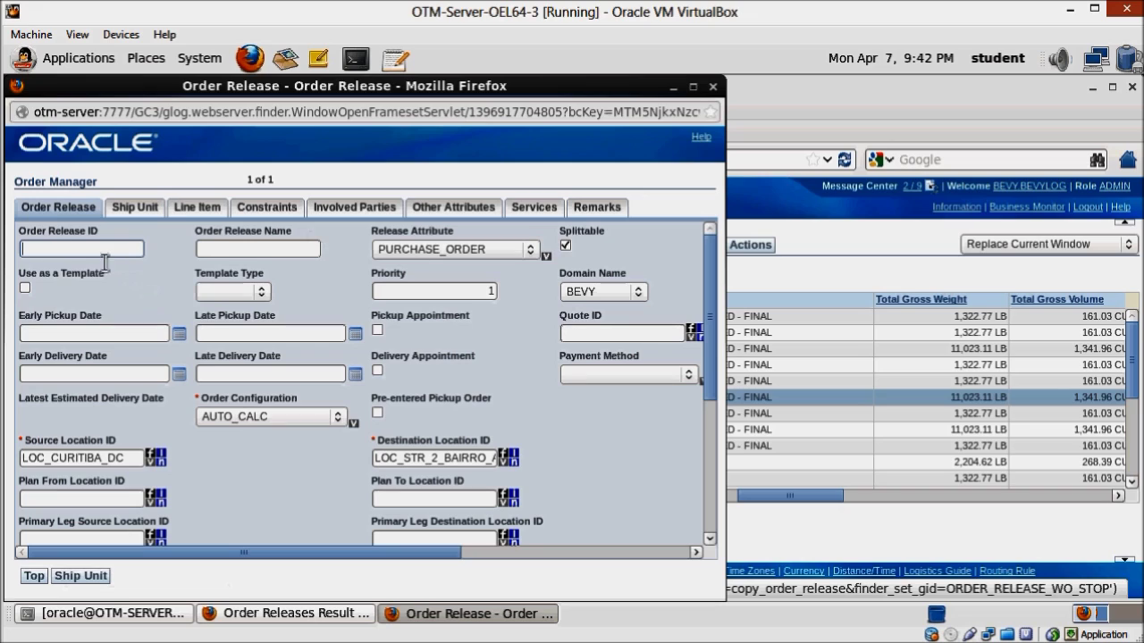
# - Enter TEST-INVALID-DATE-002 as the new Order Release ID
pyautogui.click(71, 250)
pyautogui.write('tes')
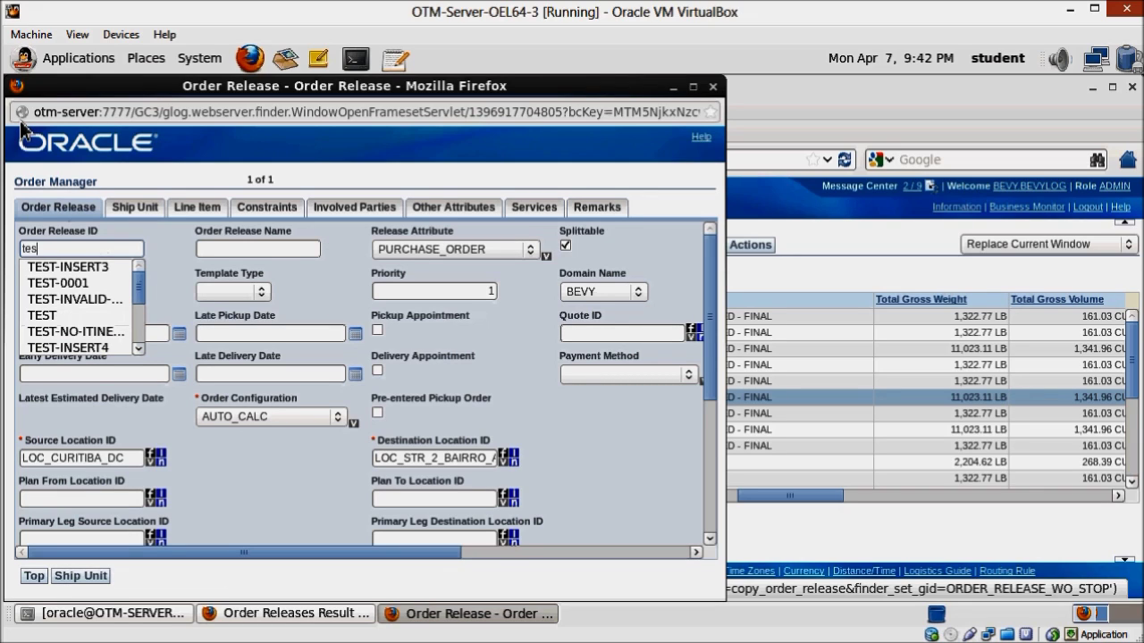
pyautogui.write('t-invalid')
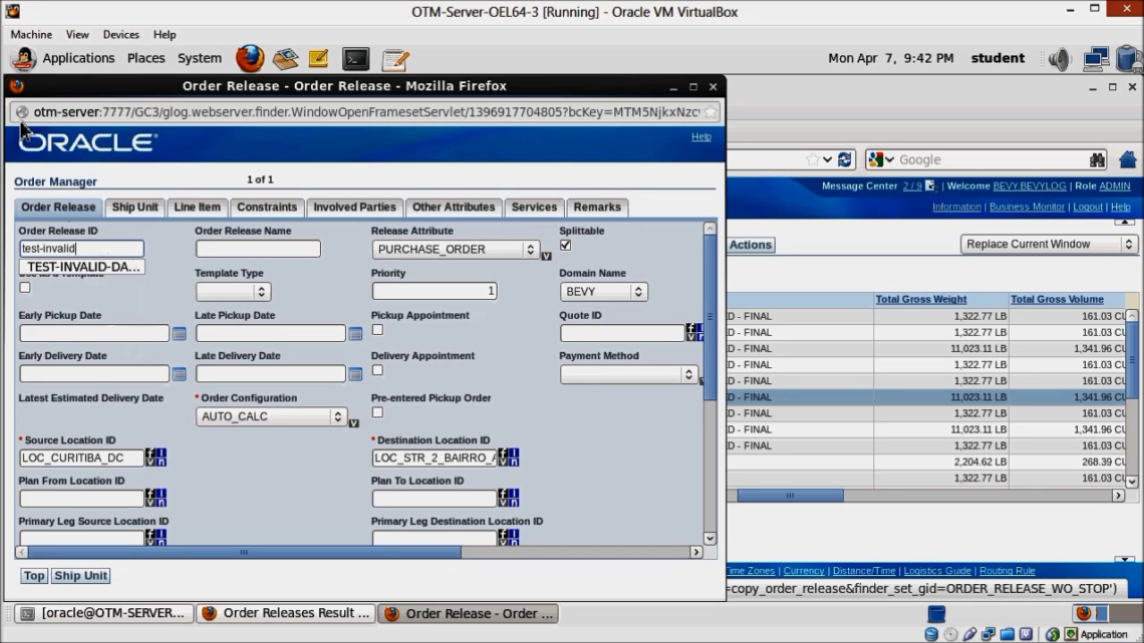
pyautogui.press('Down')
pyautogui.press('Tab')
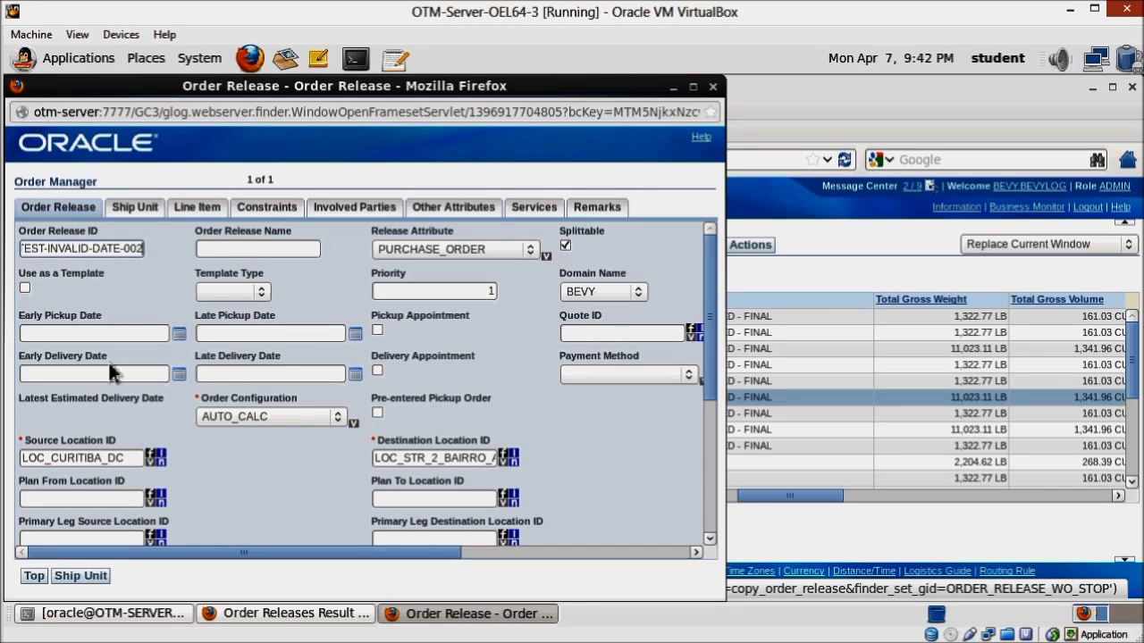
# - Set the Late Delivery Date to April 1, 2014, then finish and save the order release
pyautogui.click(357, 377)
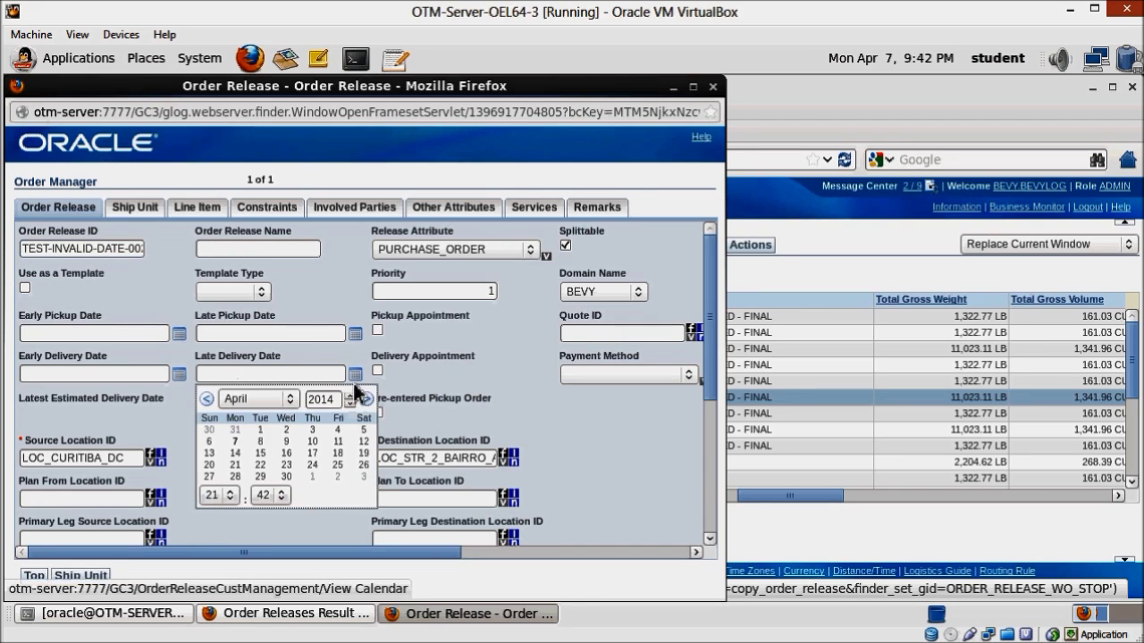
pyautogui.click(260, 429)
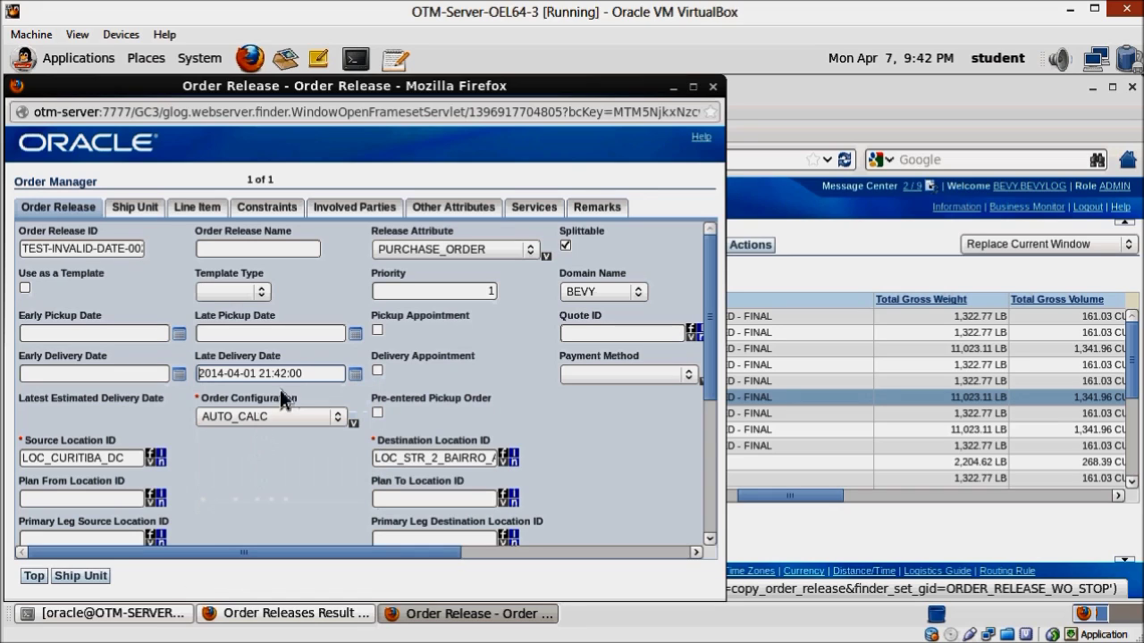
pyautogui.click(93, 579)
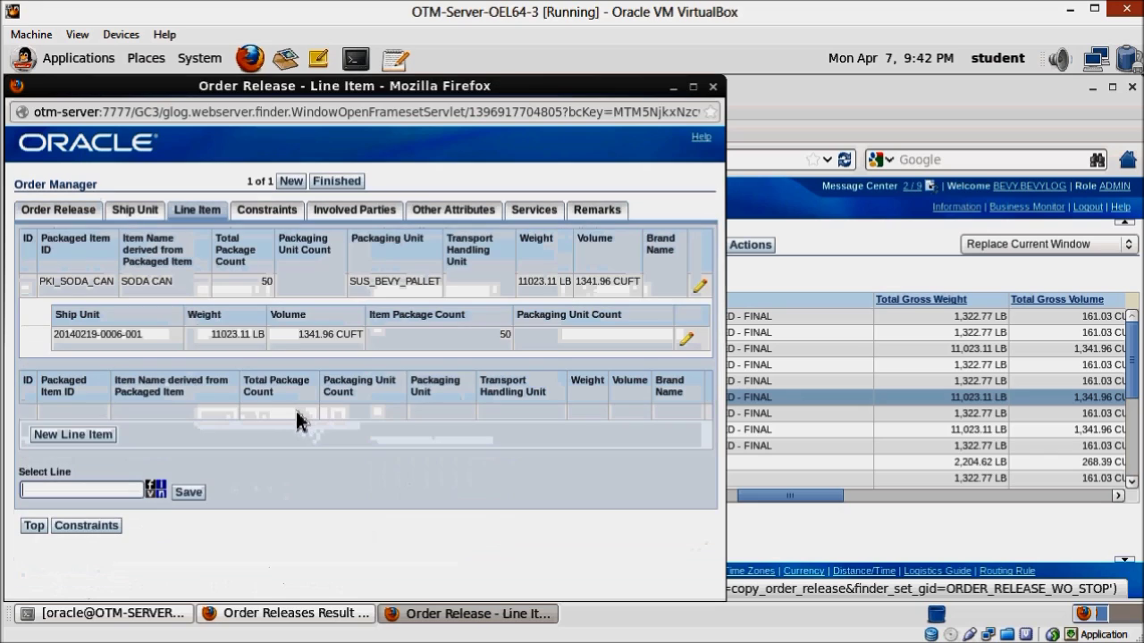
pyautogui.click(350, 189)
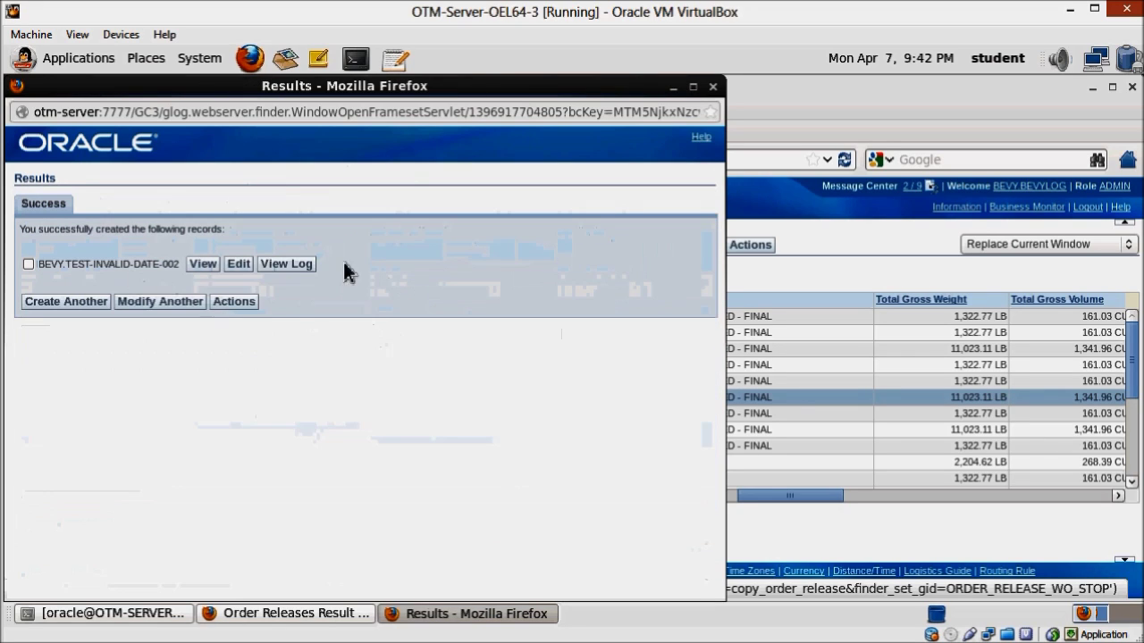
pyautogui.click(713, 87)
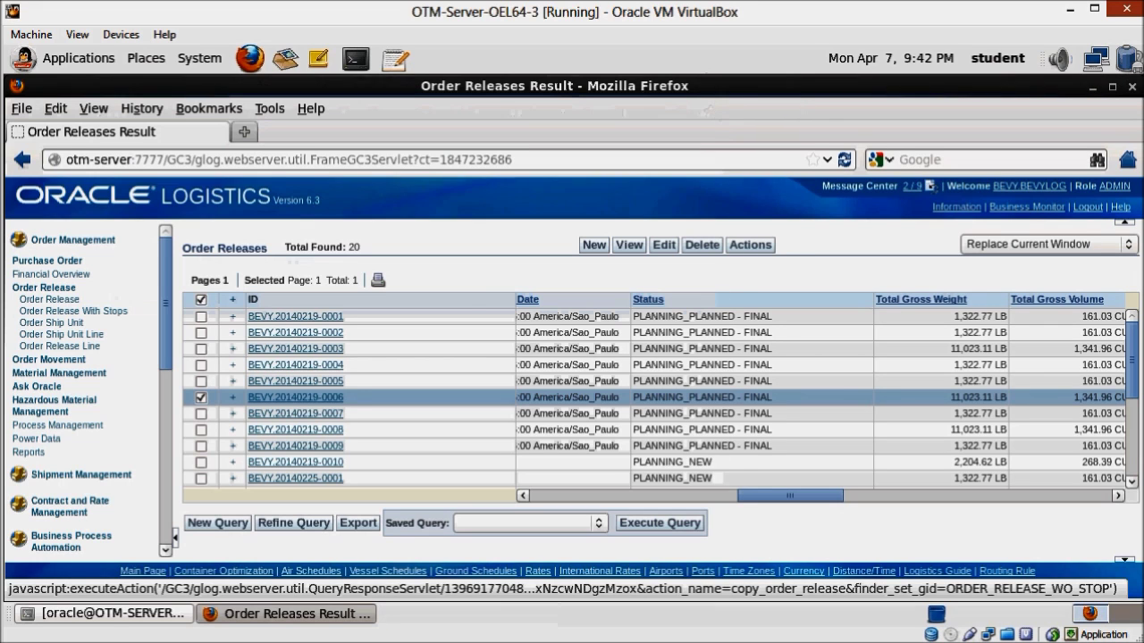
# - Search order releases by ID 'test', select TEST-INVALID-DATE-002, and open Operational Planning > Create Buy Shipment
pyautogui.click(302, 523)
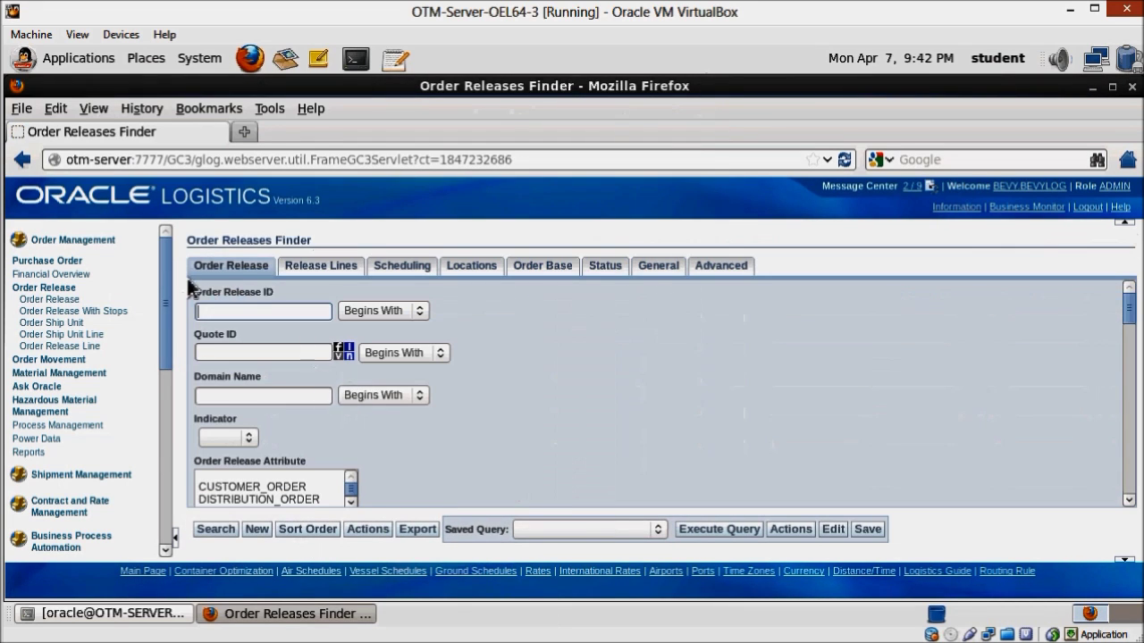
pyautogui.write('te')
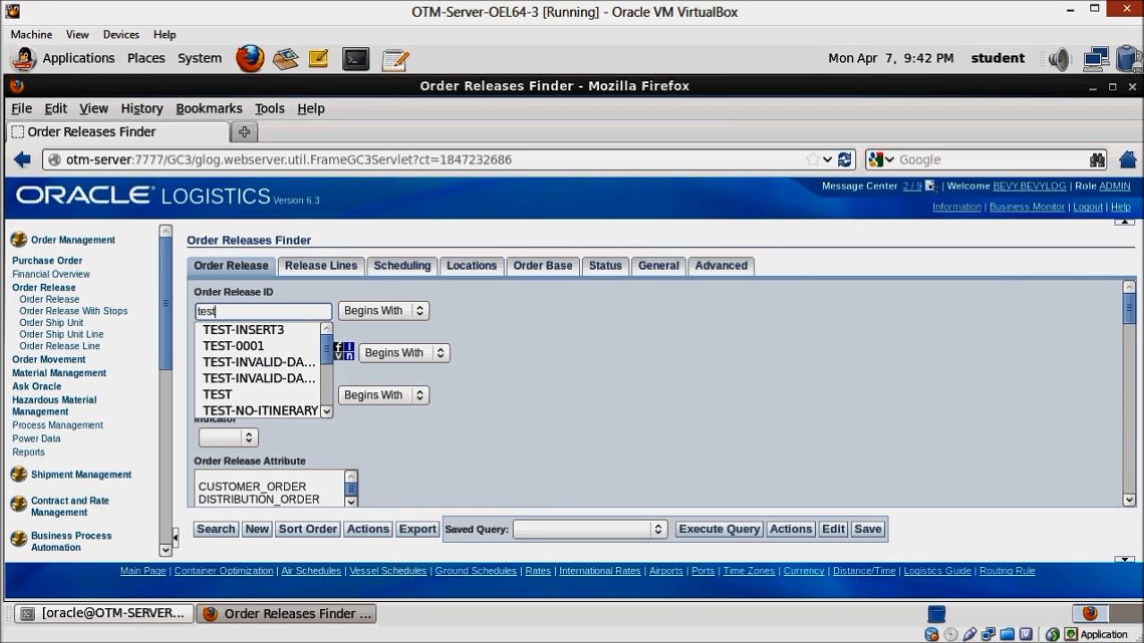
pyautogui.write('st')
pyautogui.press('Down')
pyautogui.press('Down')
pyautogui.press('Down')
pyautogui.press('Down')
pyautogui.press('Down')
pyautogui.press('Return')
pyautogui.press('Return')
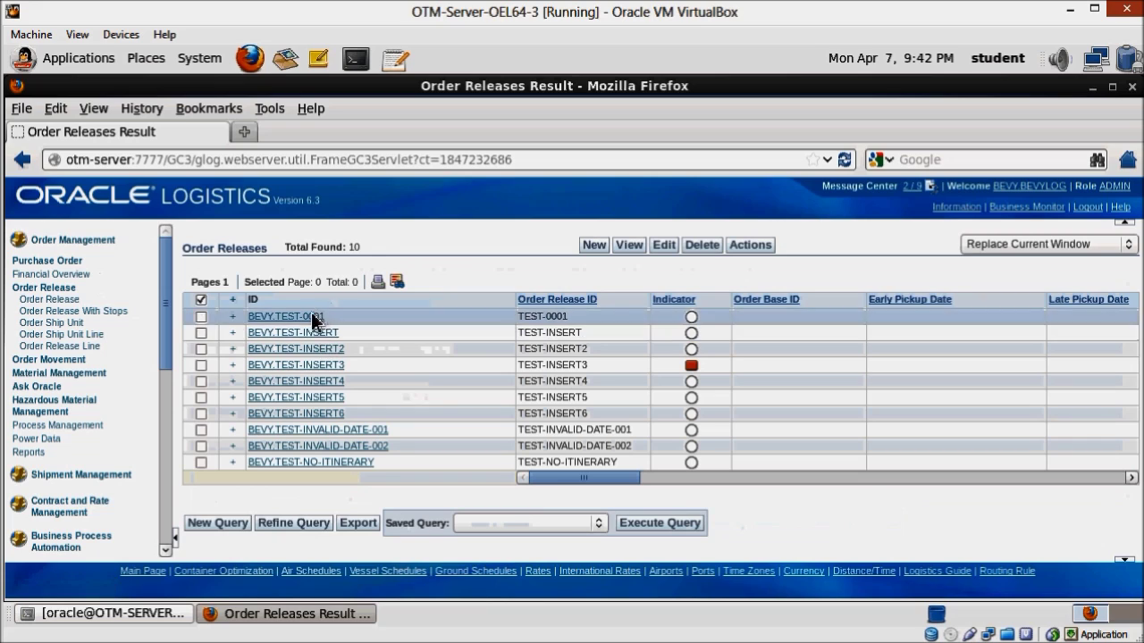
pyautogui.click(200, 446)
pyautogui.click(749, 245)
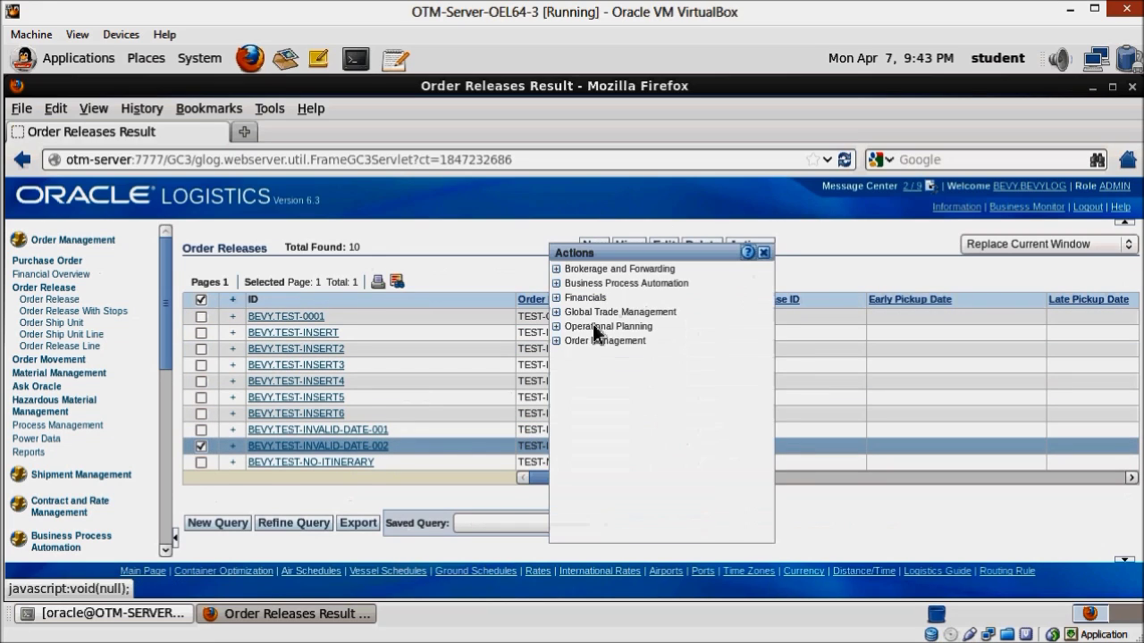
pyautogui.click(556, 327)
pyautogui.click(570, 340)
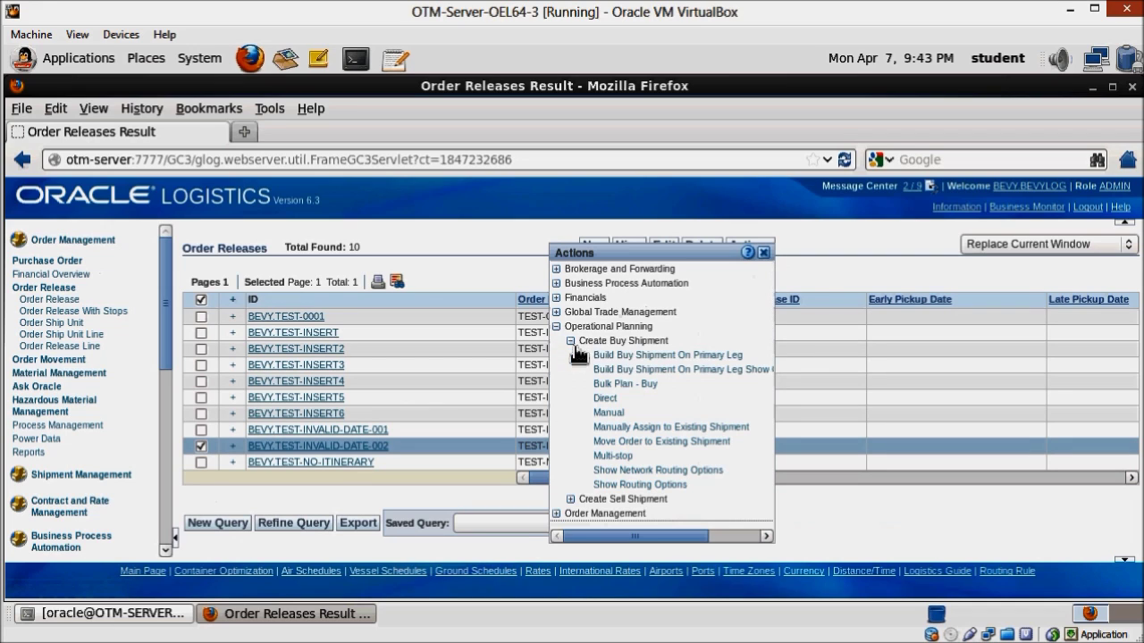
# - Start a Bulk Plan - Buy and refresh until it completes with 1 order failed to plan
pyautogui.click(604, 385)
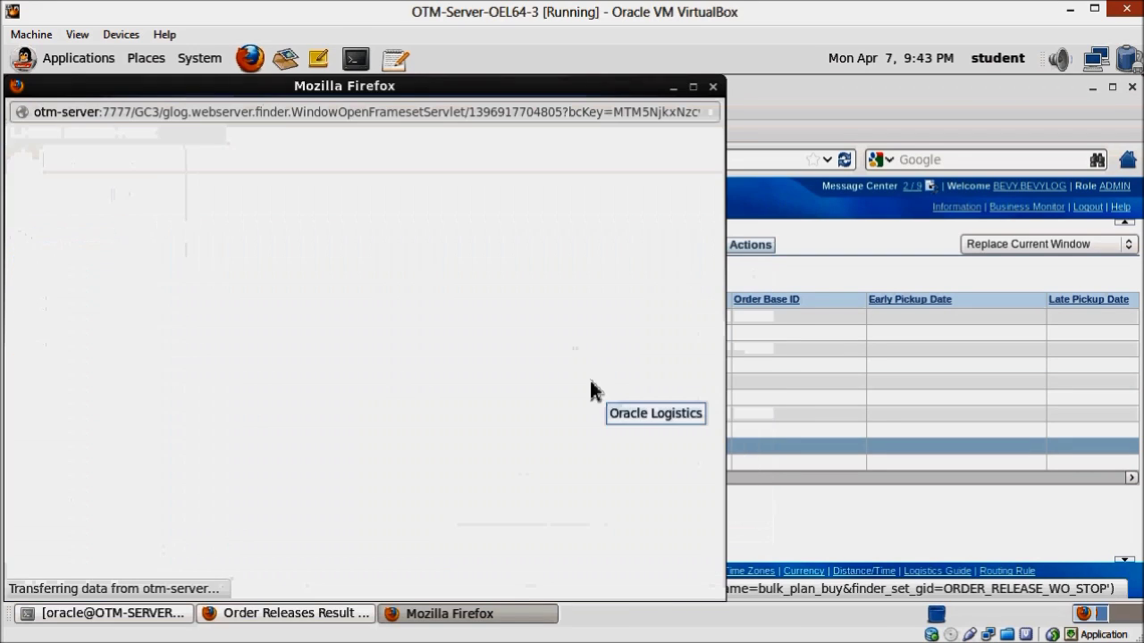
pyautogui.click(32, 409)
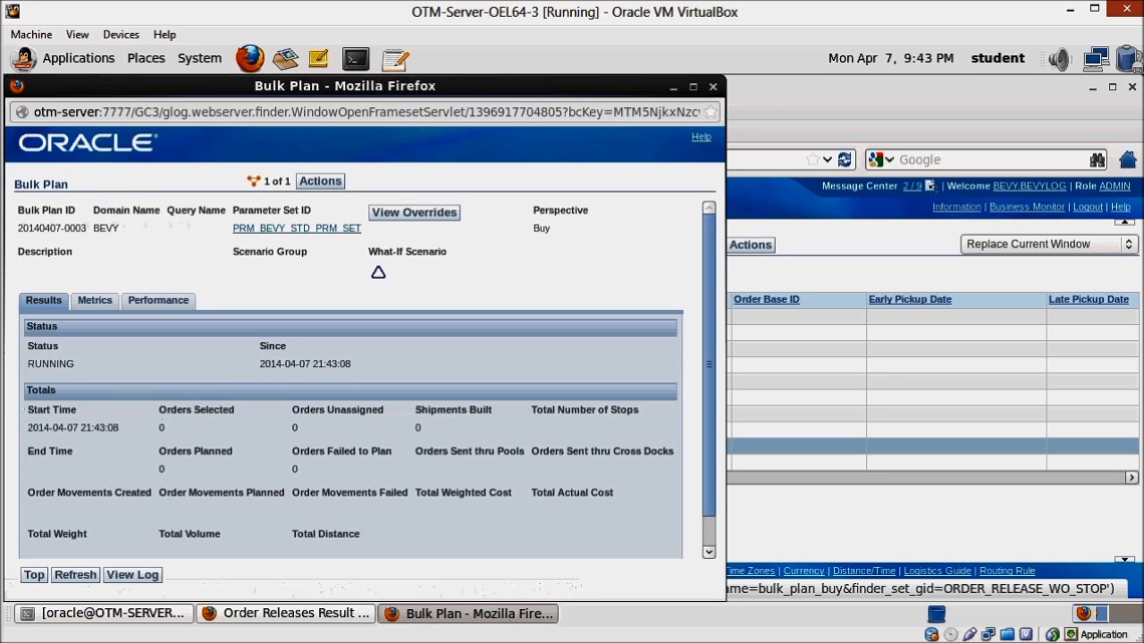
pyautogui.scroll(-1, 178, 435)
pyautogui.click(76, 577)
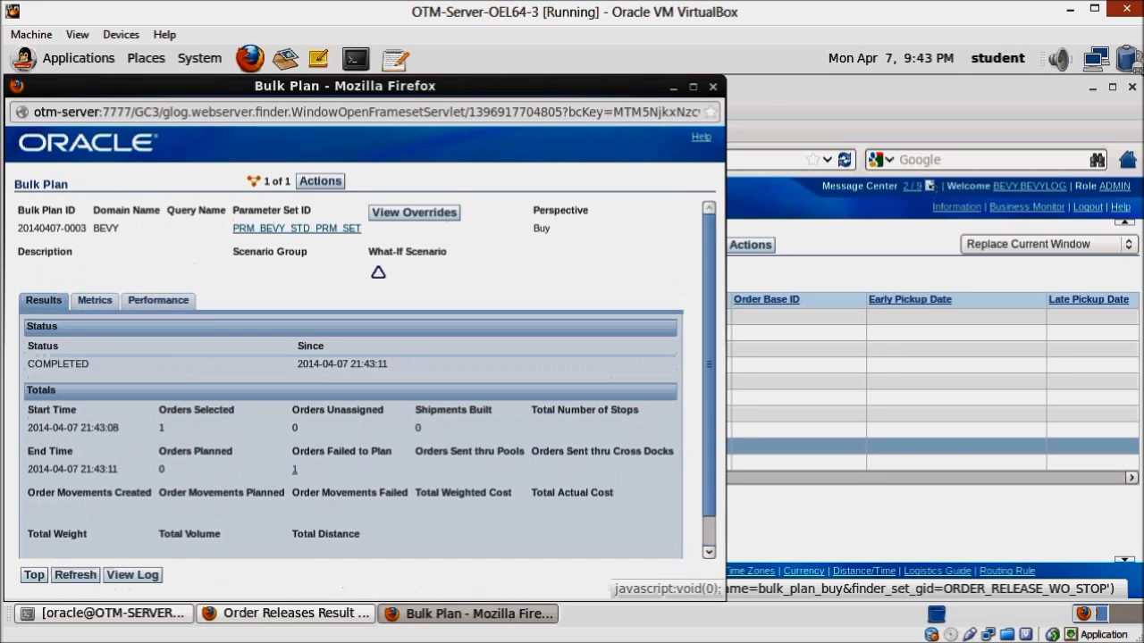
pyautogui.moveTo(271, 476); pyautogui.dragTo(378, 454)
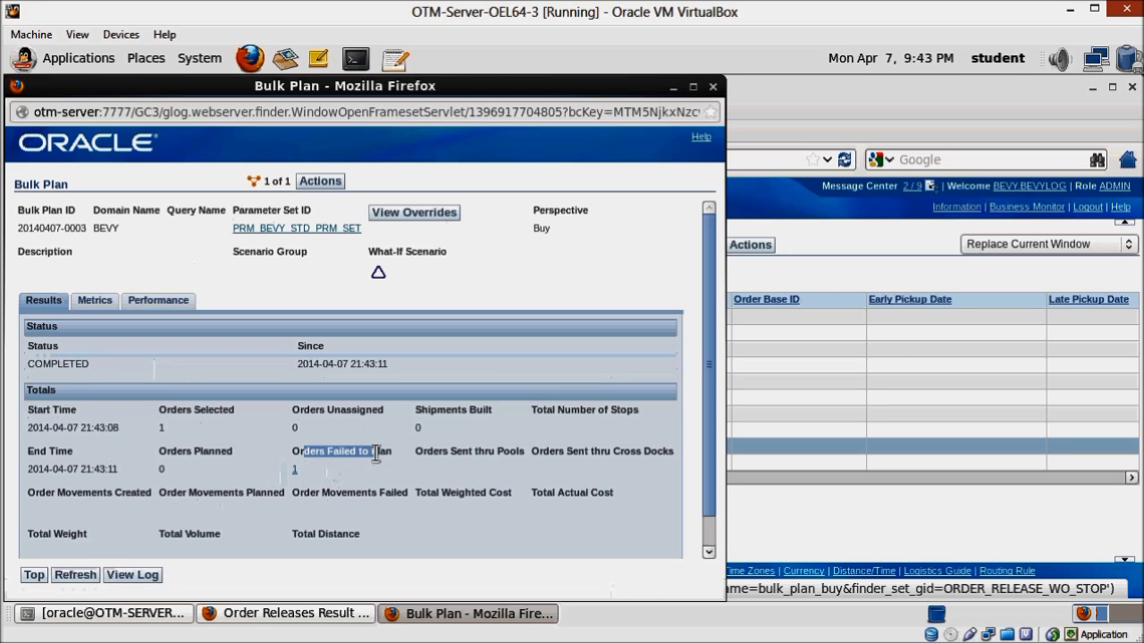
# - Review the bulk plan's Metrics, Performance and Results tabs, then close the window
pyautogui.scroll(-1, 367, 445)
pyautogui.scroll(1, 367, 445)
pyautogui.click(100, 302)
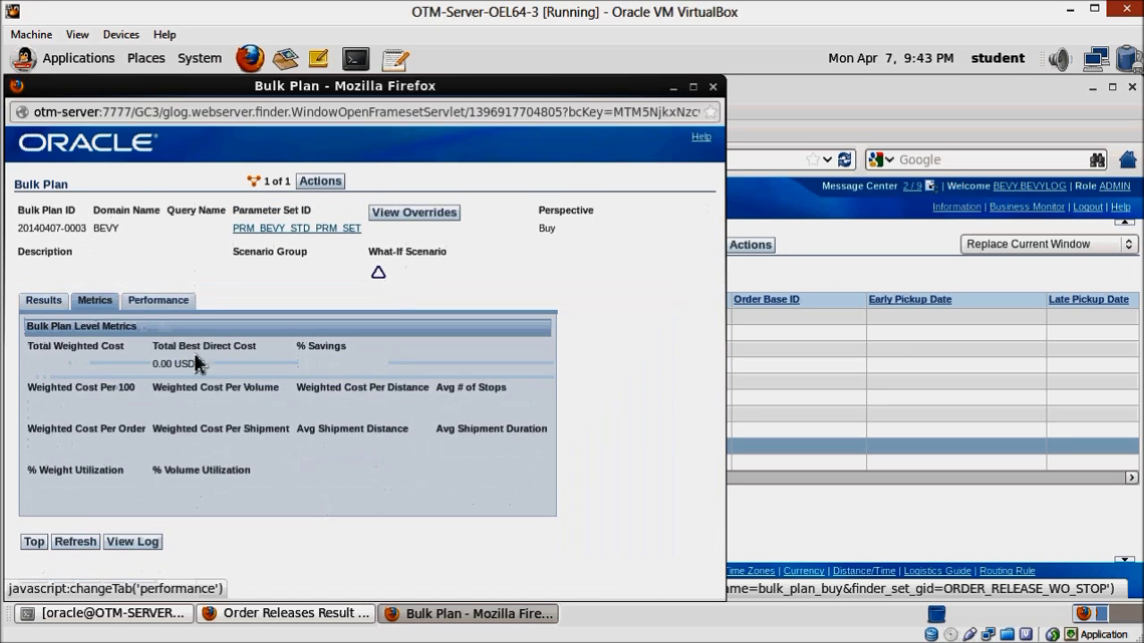
pyautogui.click(163, 308)
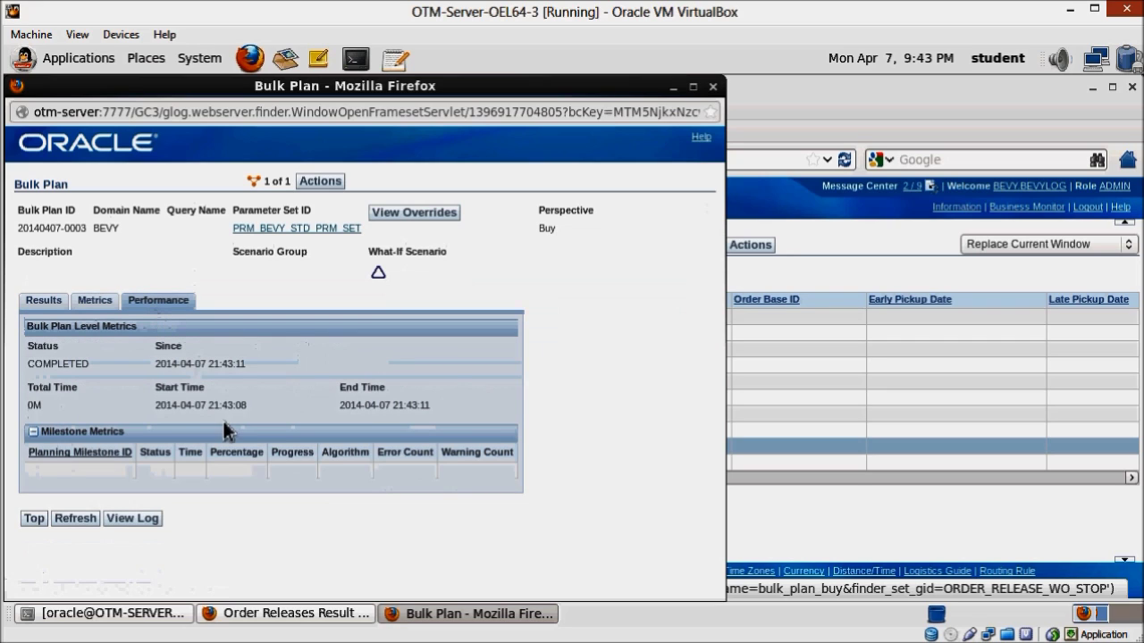
pyautogui.click(48, 307)
pyautogui.scroll(-1, 188, 411)
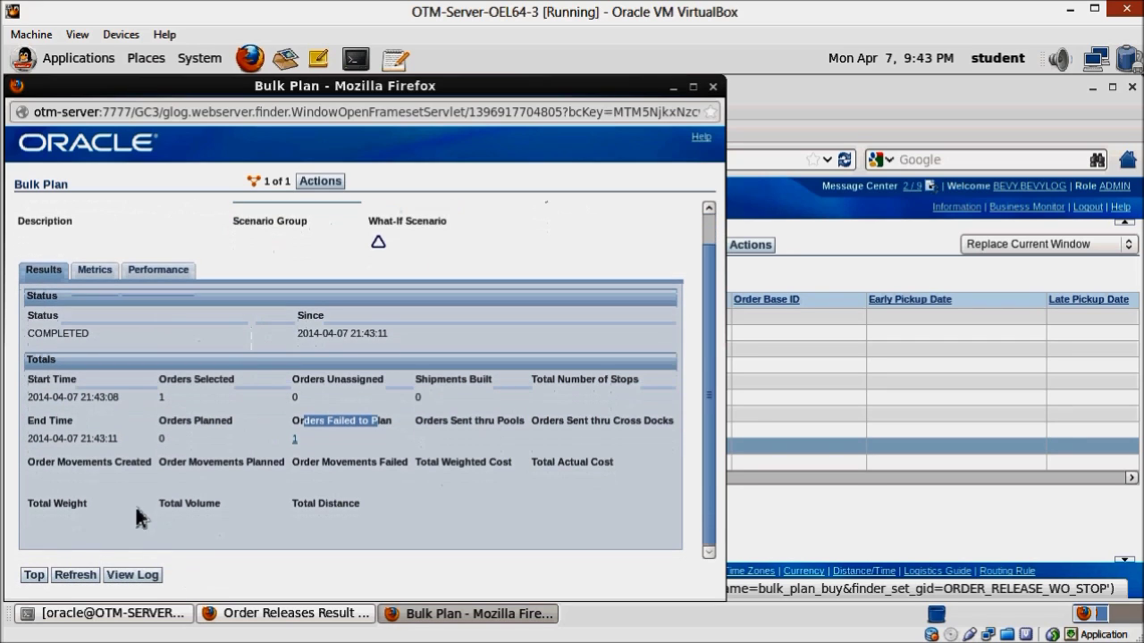
pyautogui.scroll(1, 135, 504)
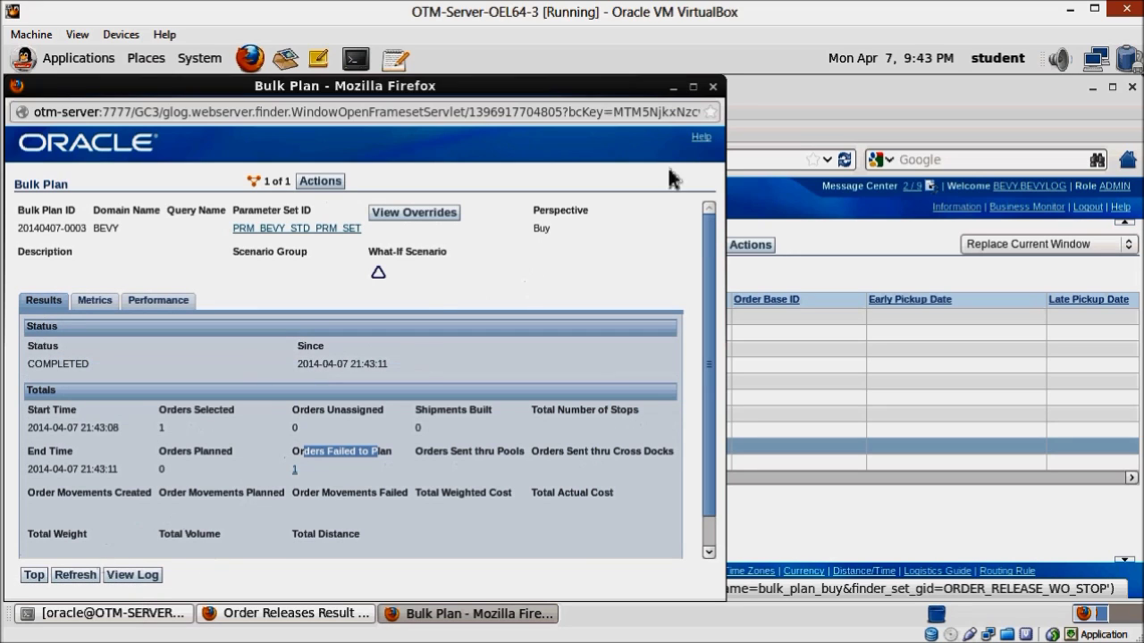
pyautogui.click(712, 88)
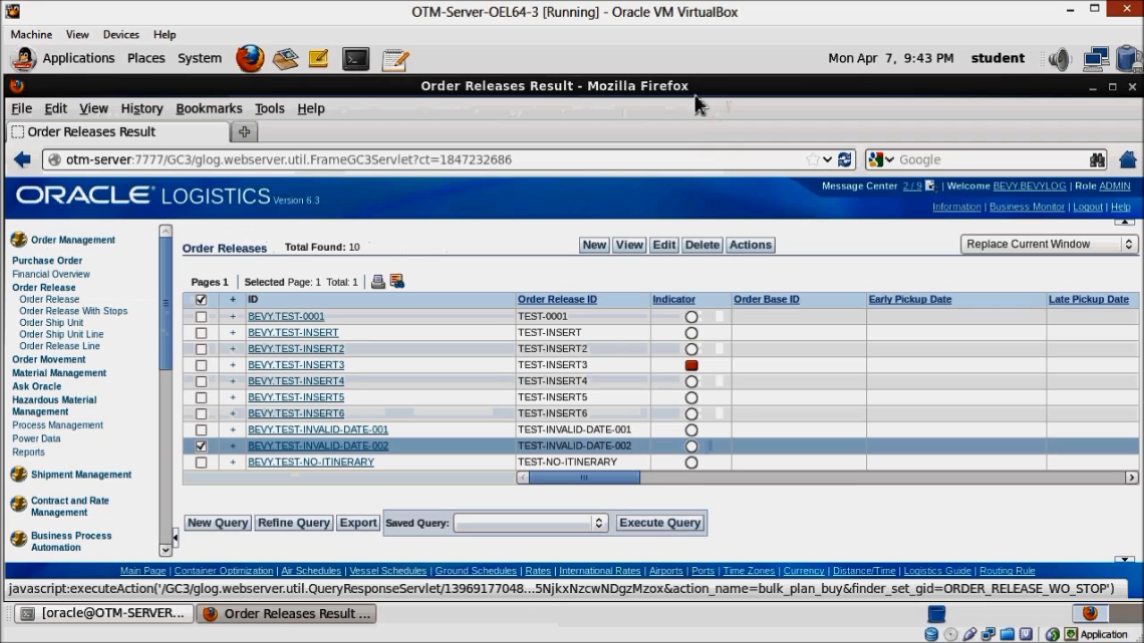
# - Set tracking mode ALL, severity ALL and diagnostics ON via Change Tracking Mode
pyautogui.click(946, 209)
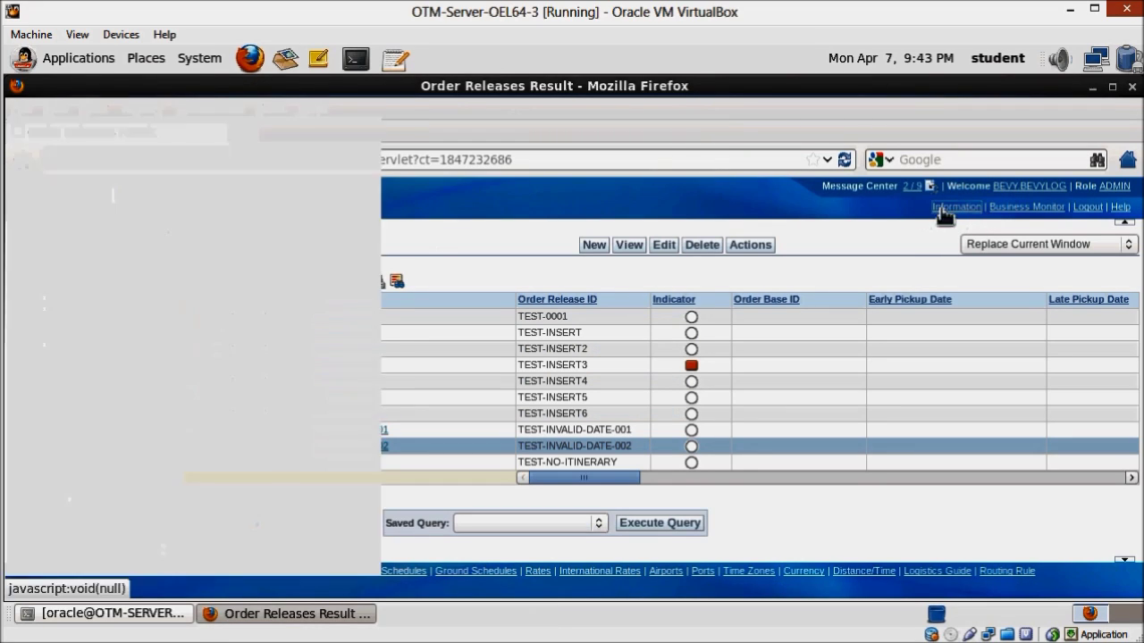
pyautogui.click(294, 214)
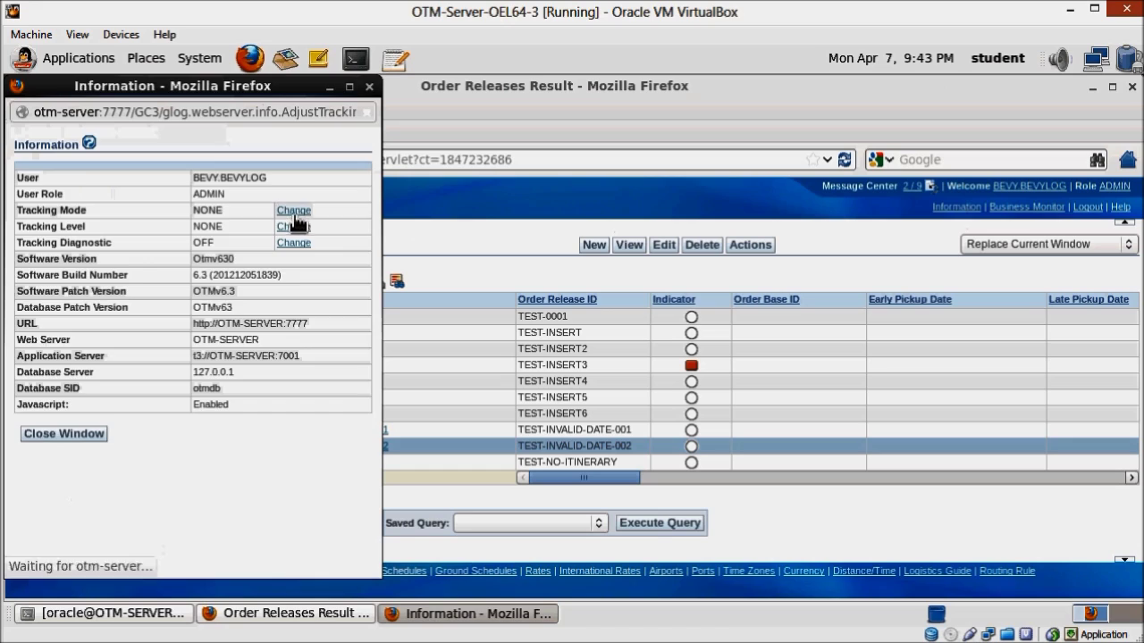
pyautogui.click(87, 190)
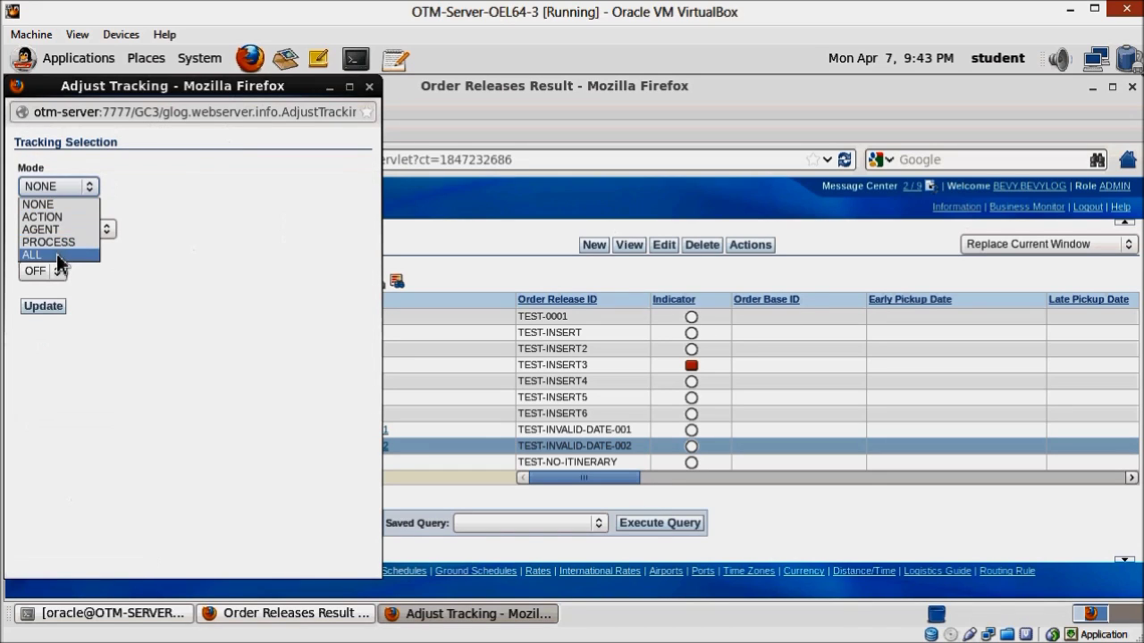
pyautogui.click(56, 253)
pyautogui.click(95, 230)
pyautogui.click(37, 304)
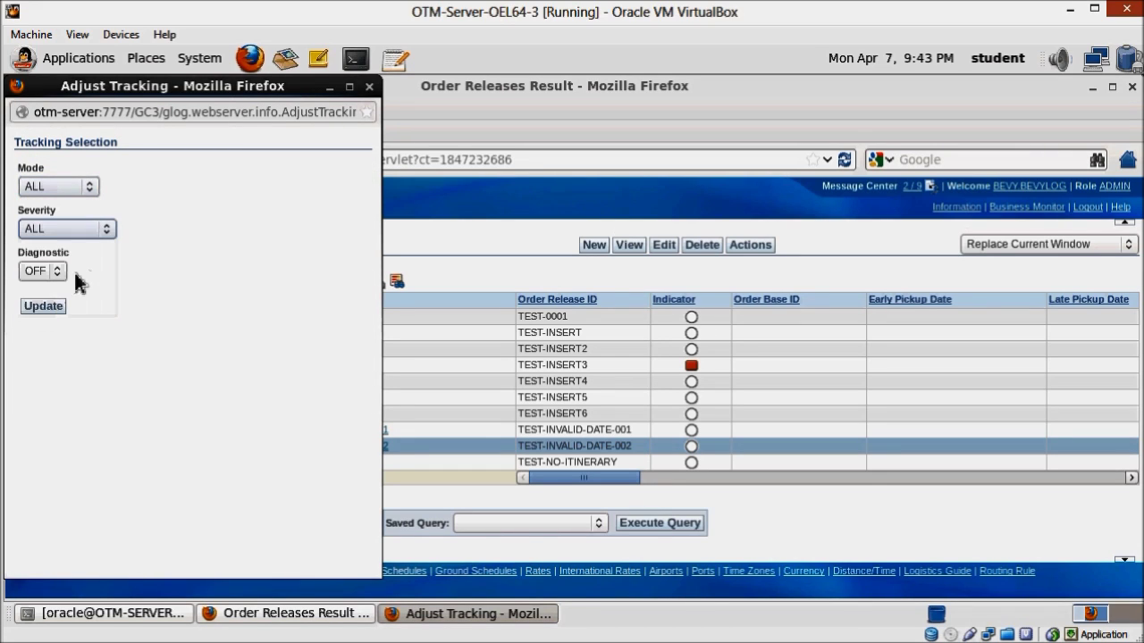
pyautogui.click(54, 271)
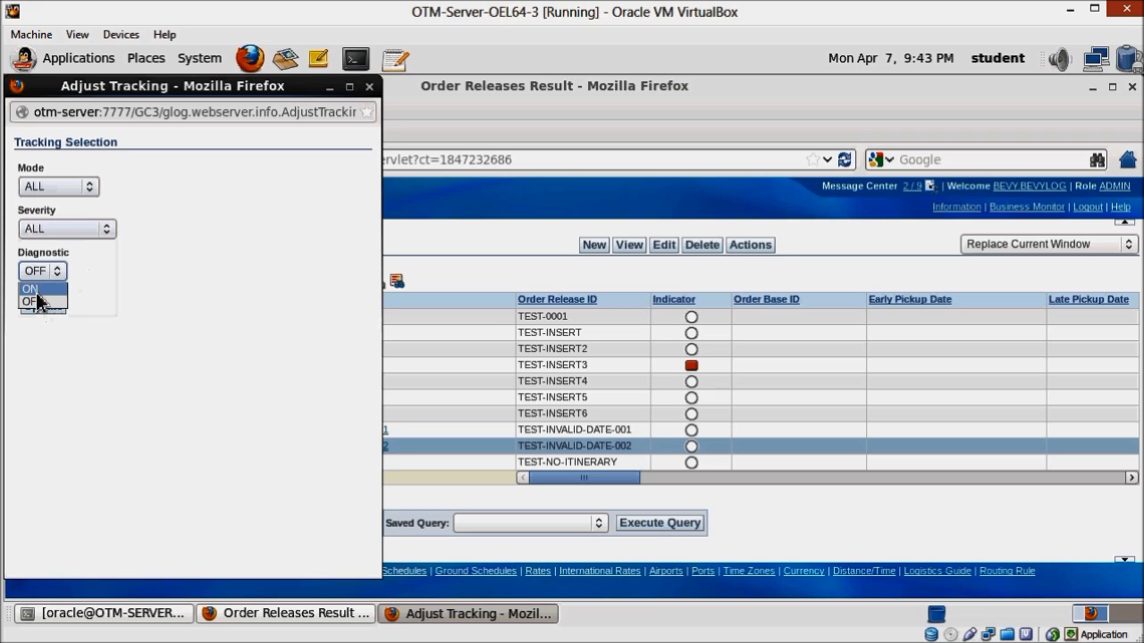
pyautogui.click(31, 289)
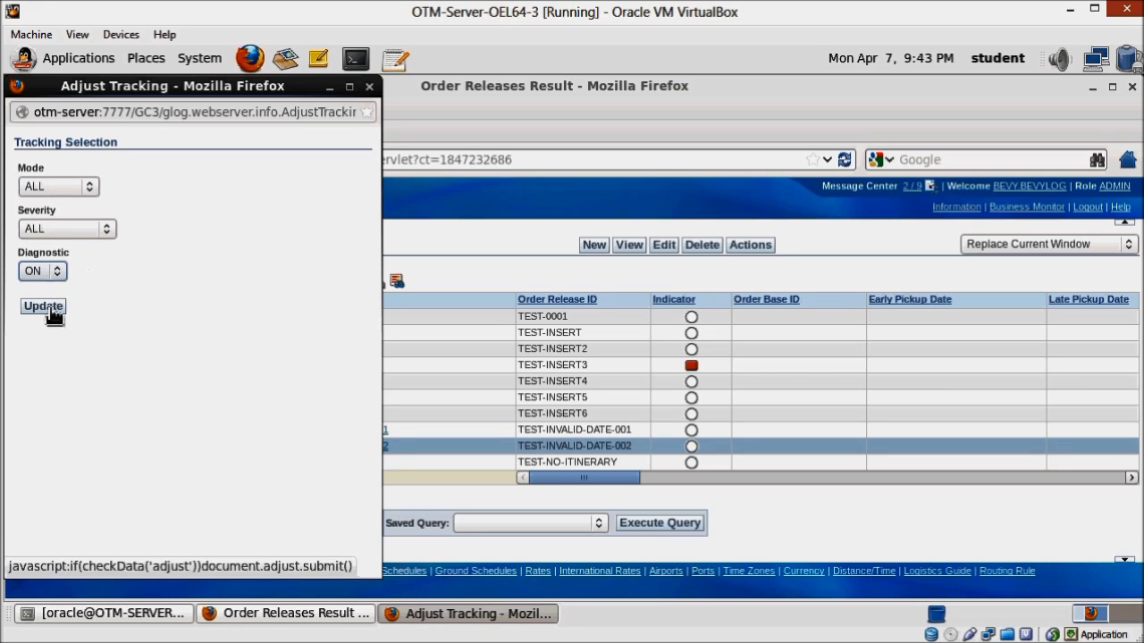
pyautogui.click(45, 307)
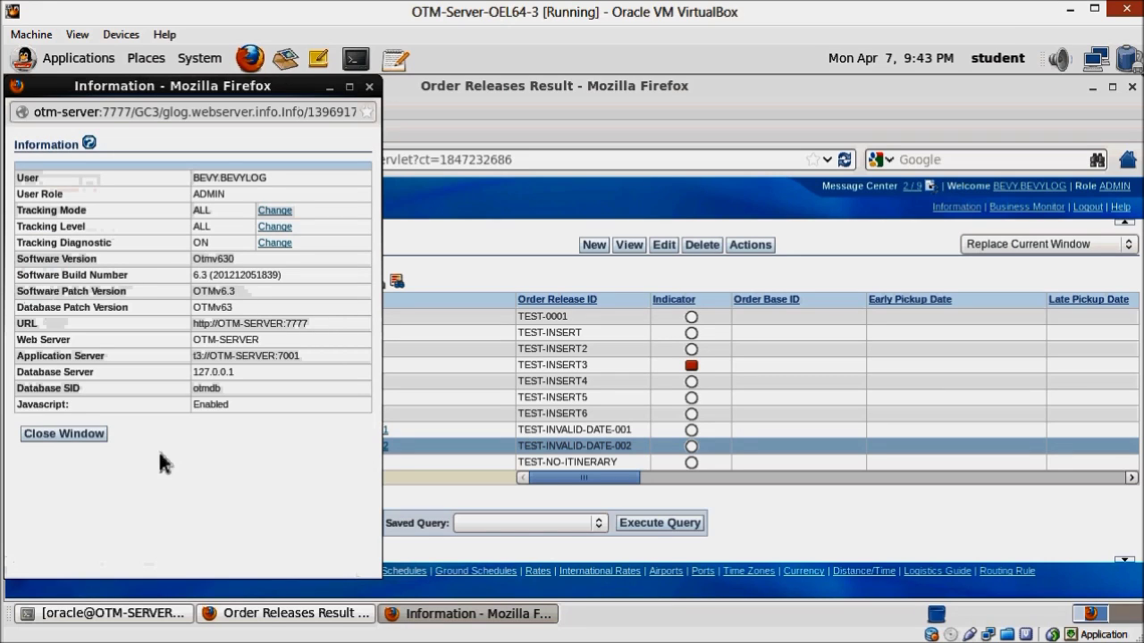
pyautogui.moveTo(208, 217); pyautogui.dragTo(220, 252)
pyautogui.click(223, 237)
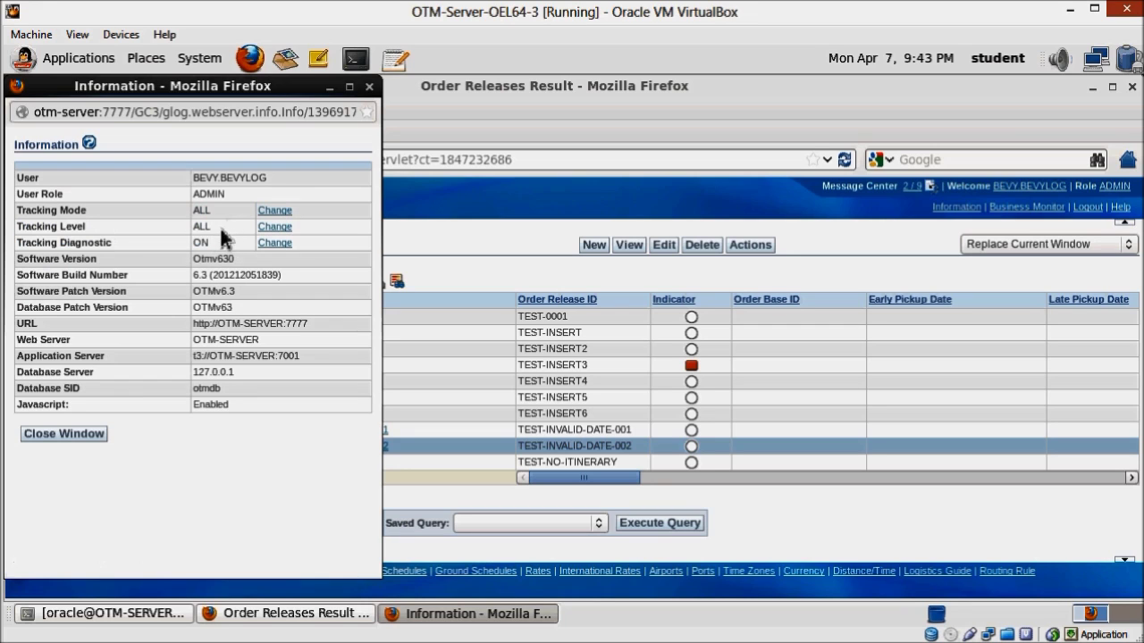
pyautogui.click(69, 435)
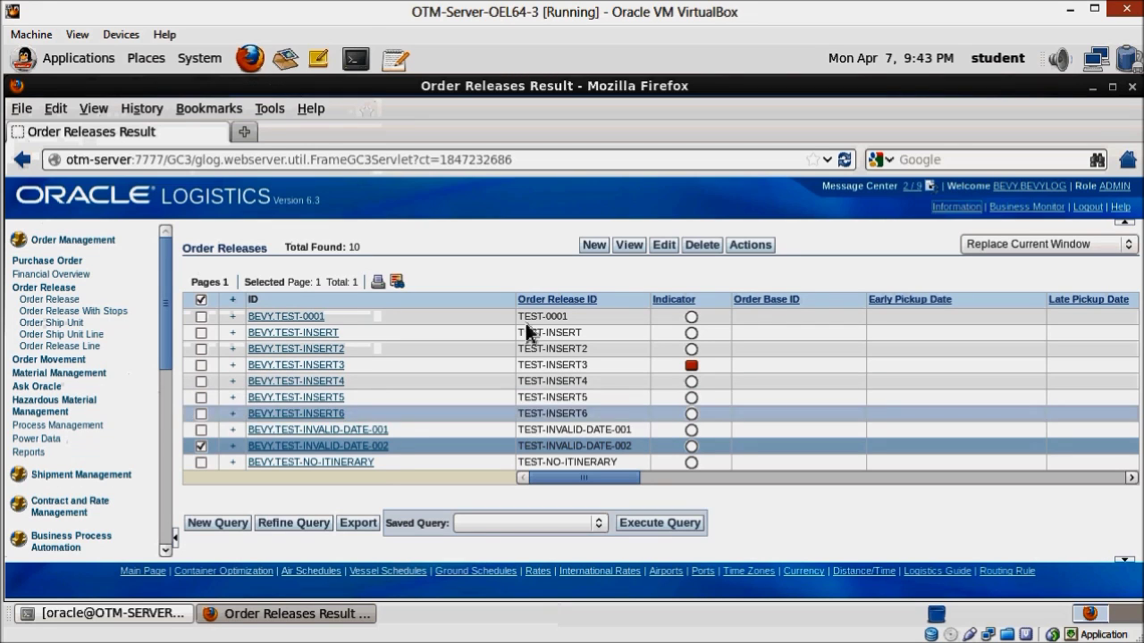
# - Launch Bulk Plan - Buy again for TEST-INVALID-DATE-002 and submit it
pyautogui.click(751, 246)
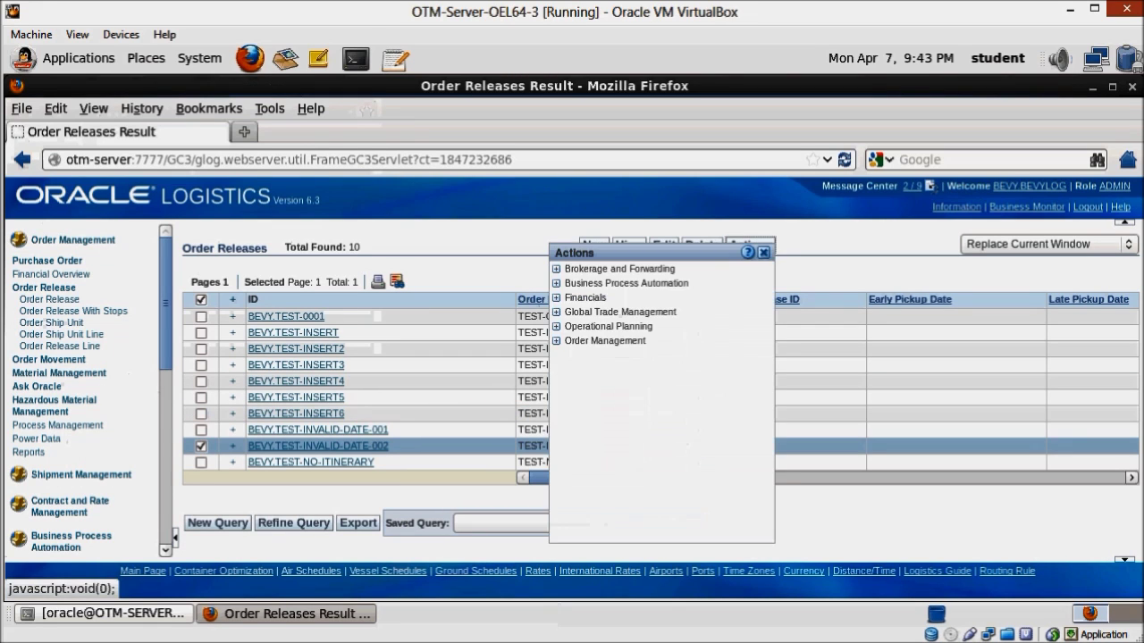
pyautogui.click(568, 327)
pyautogui.click(570, 341)
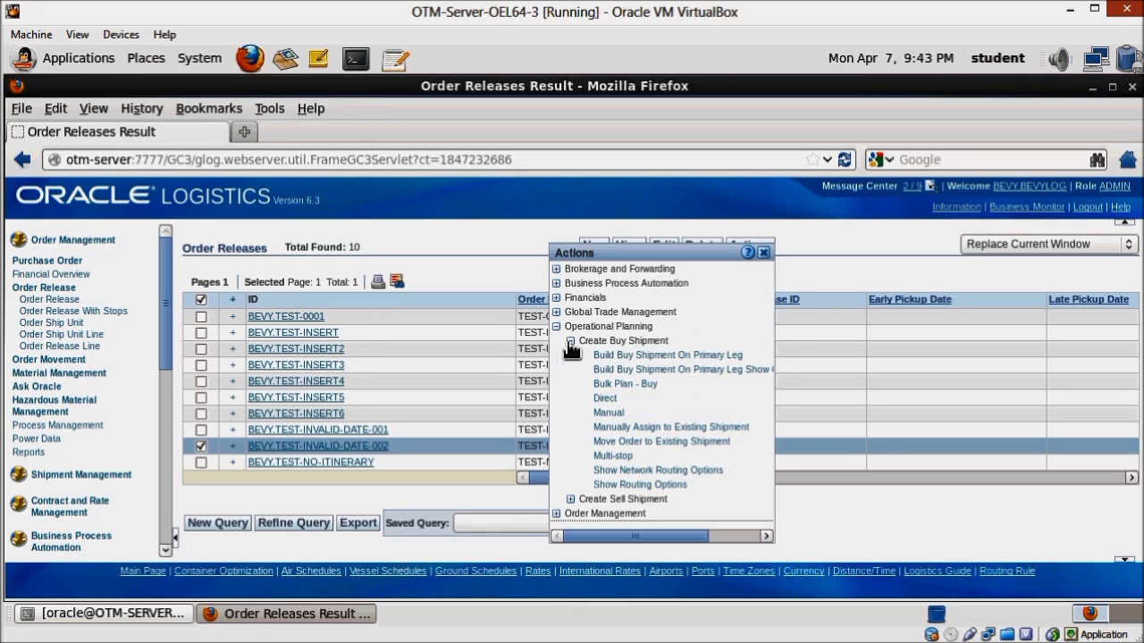
pyautogui.click(600, 386)
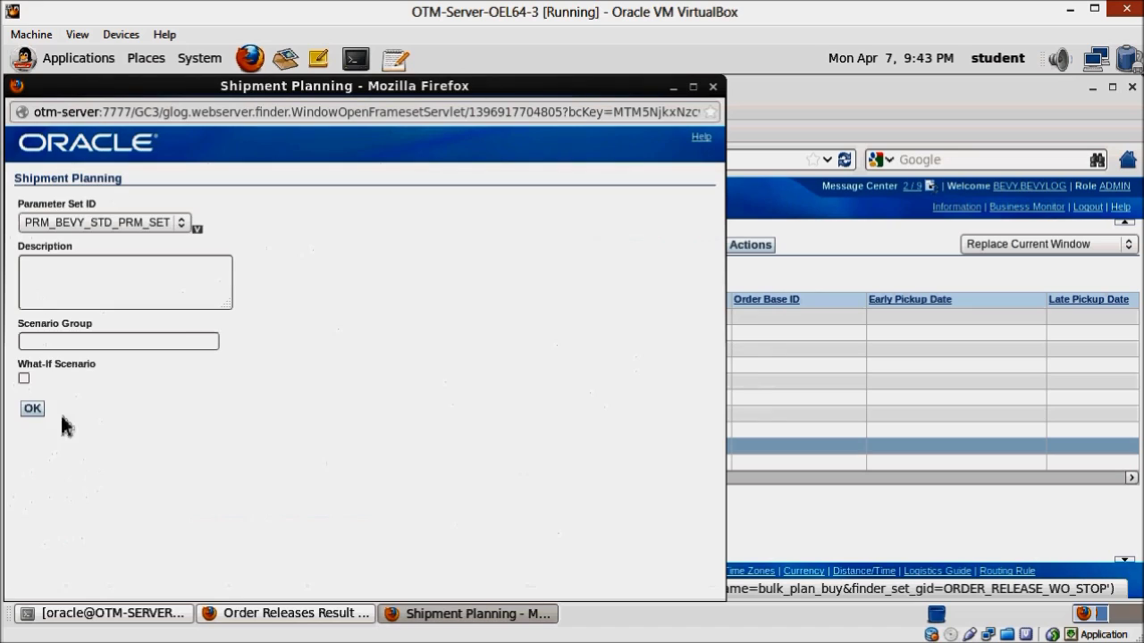
pyautogui.click(33, 411)
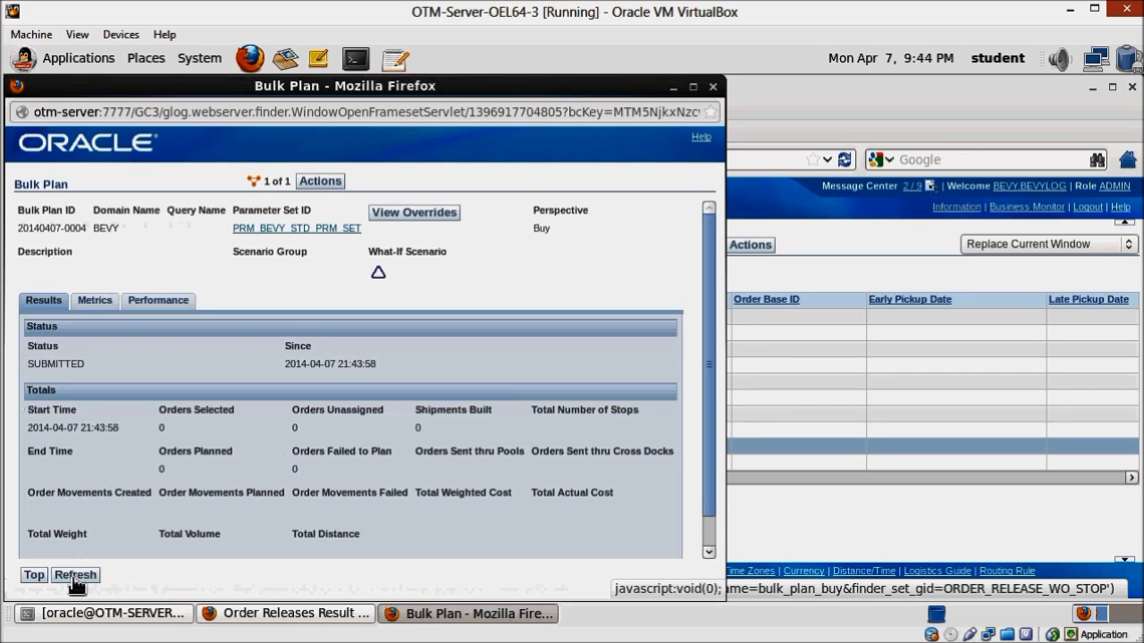
pyautogui.click(75, 574)
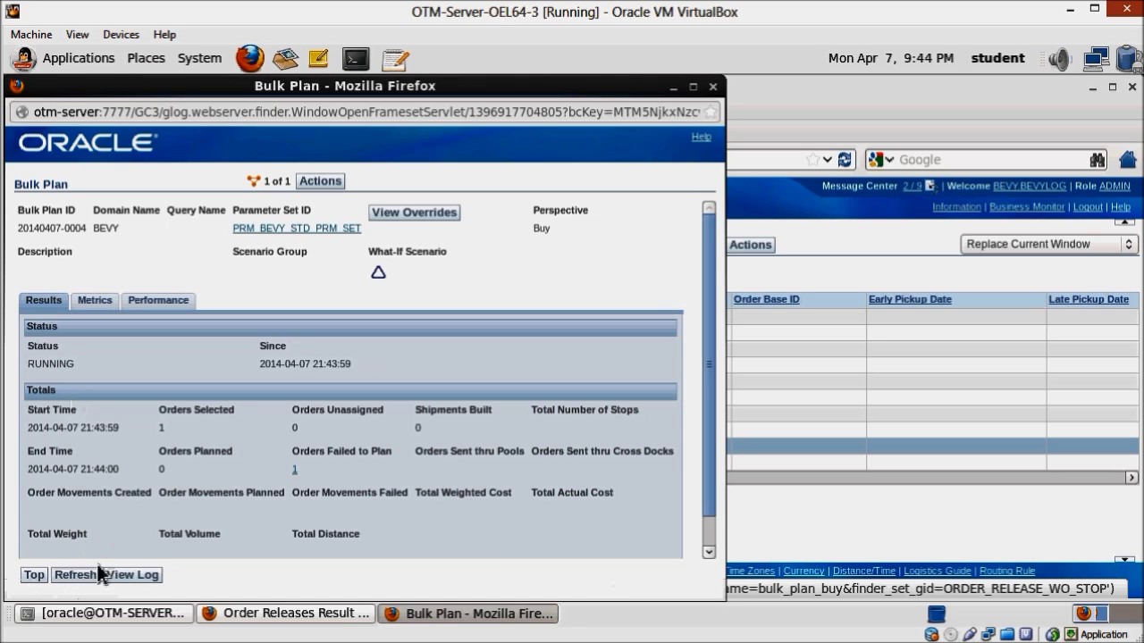
pyautogui.click(75, 574)
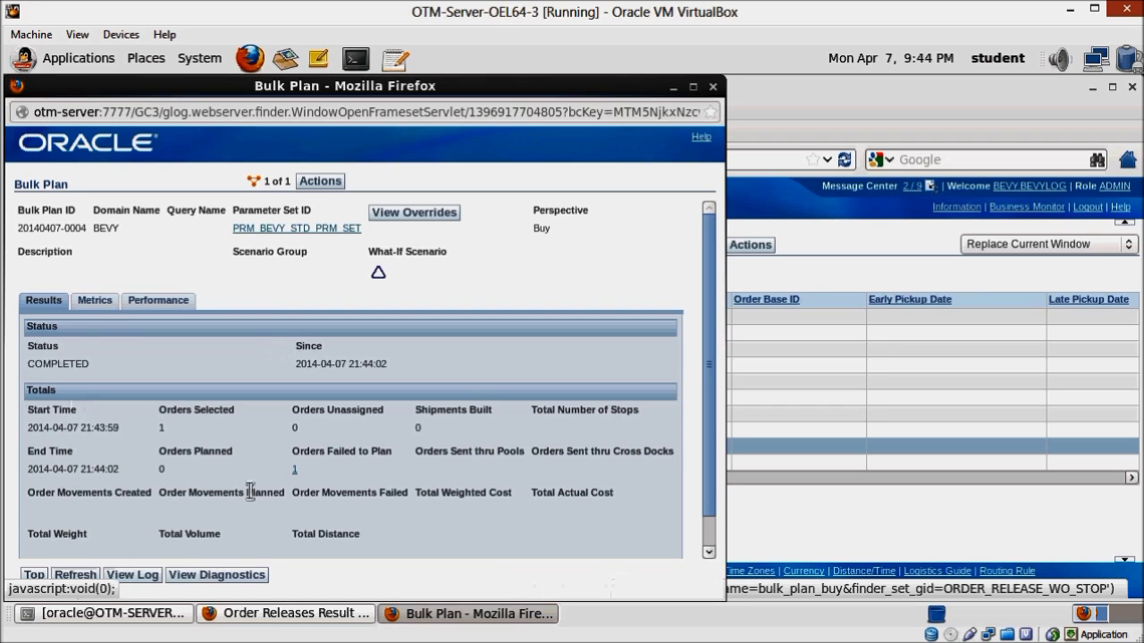
pyautogui.click(294, 469)
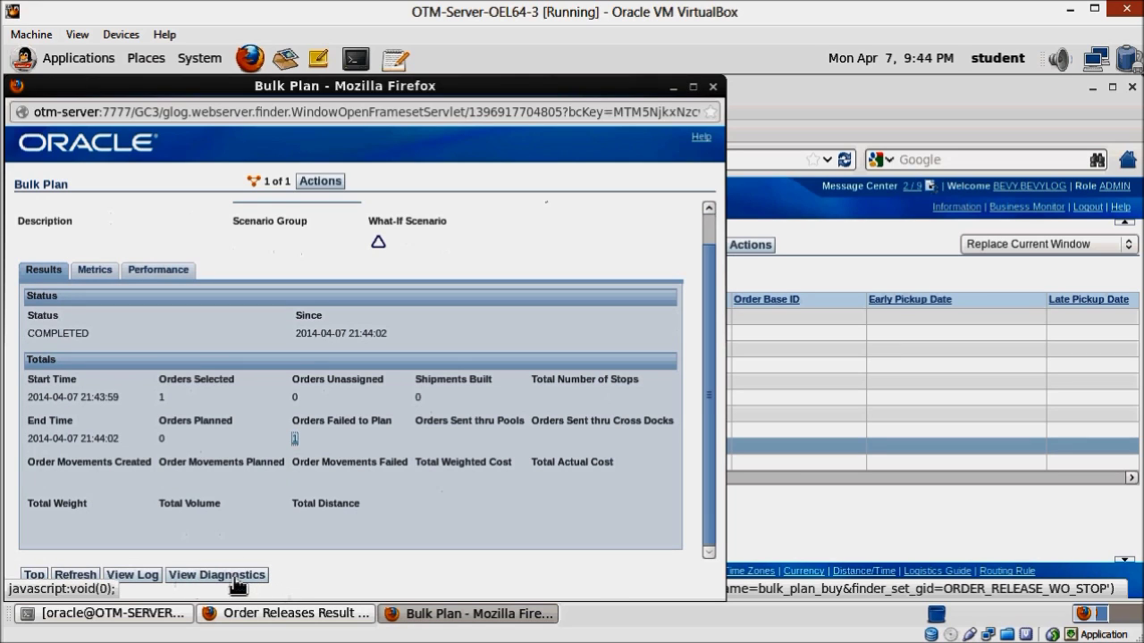
pyautogui.click(230, 576)
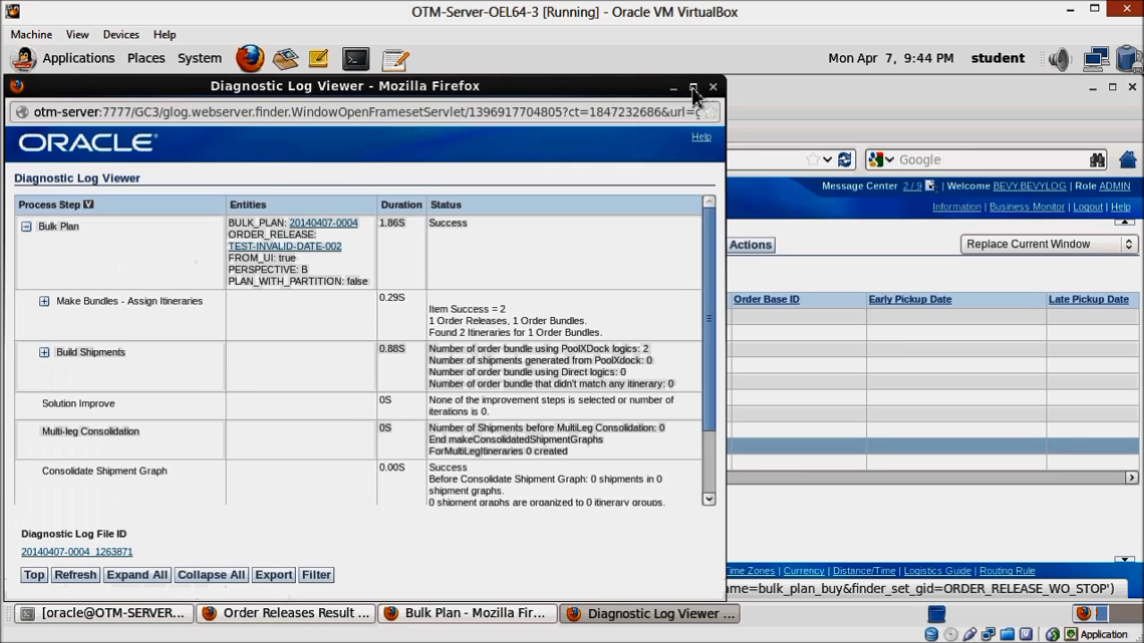
# - Maximize the Diagnostic Log Viewer and expand Build Shipments to reveal the No Shipments Built failure
pyautogui.click(693, 87)
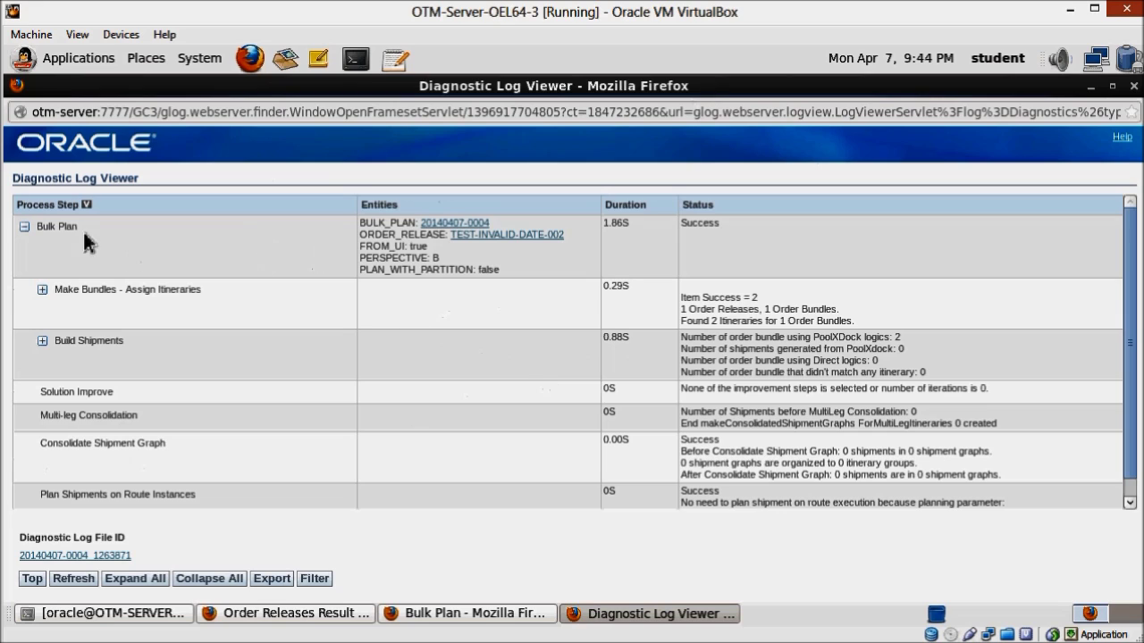
pyautogui.scroll(-1, 494, 310)
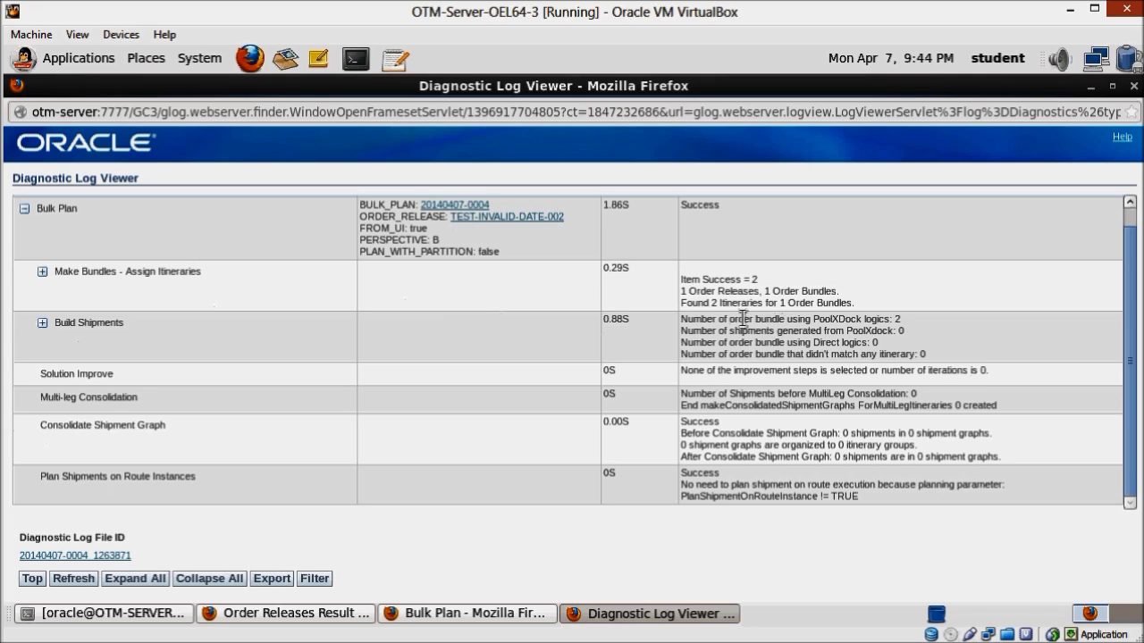
pyautogui.moveTo(703, 295); pyautogui.dragTo(811, 308)
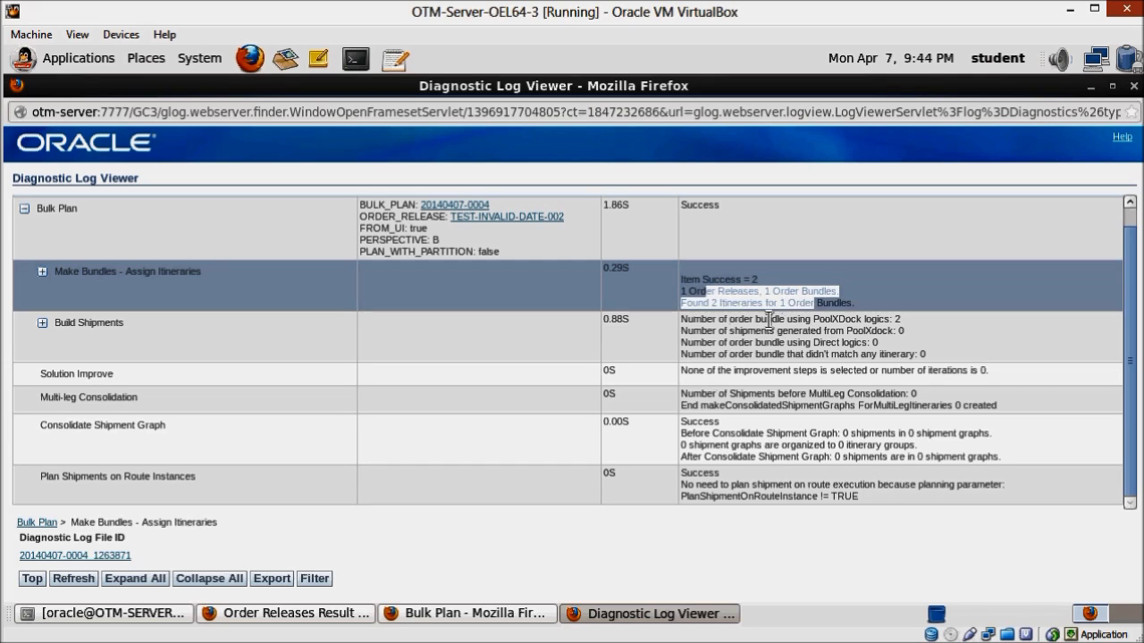
pyautogui.moveTo(738, 319); pyautogui.dragTo(798, 342)
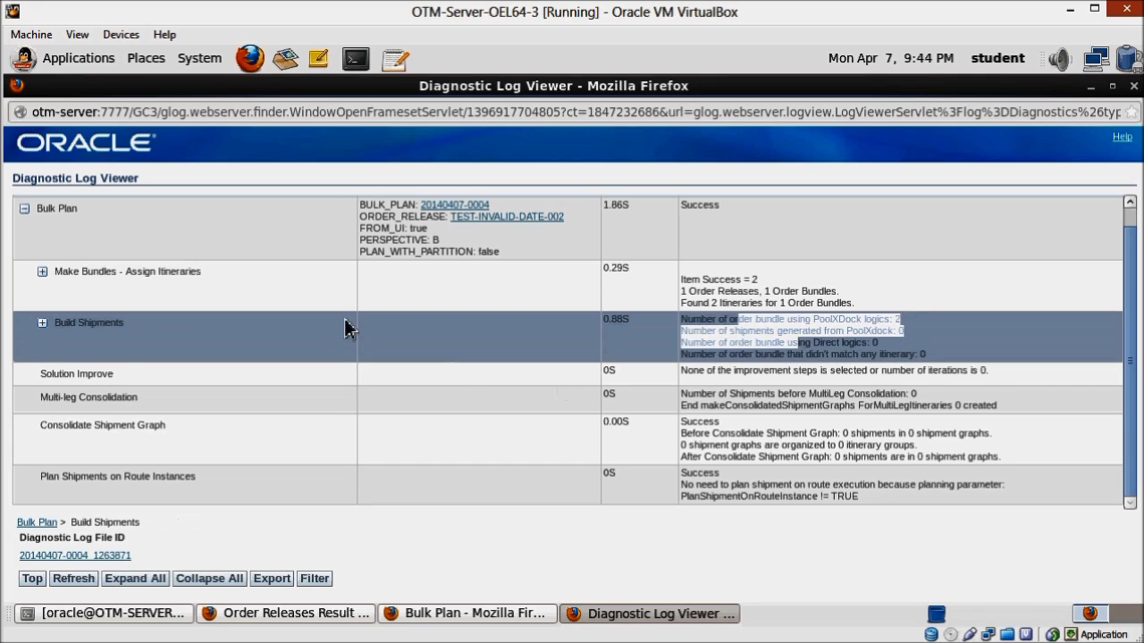
pyautogui.click(42, 323)
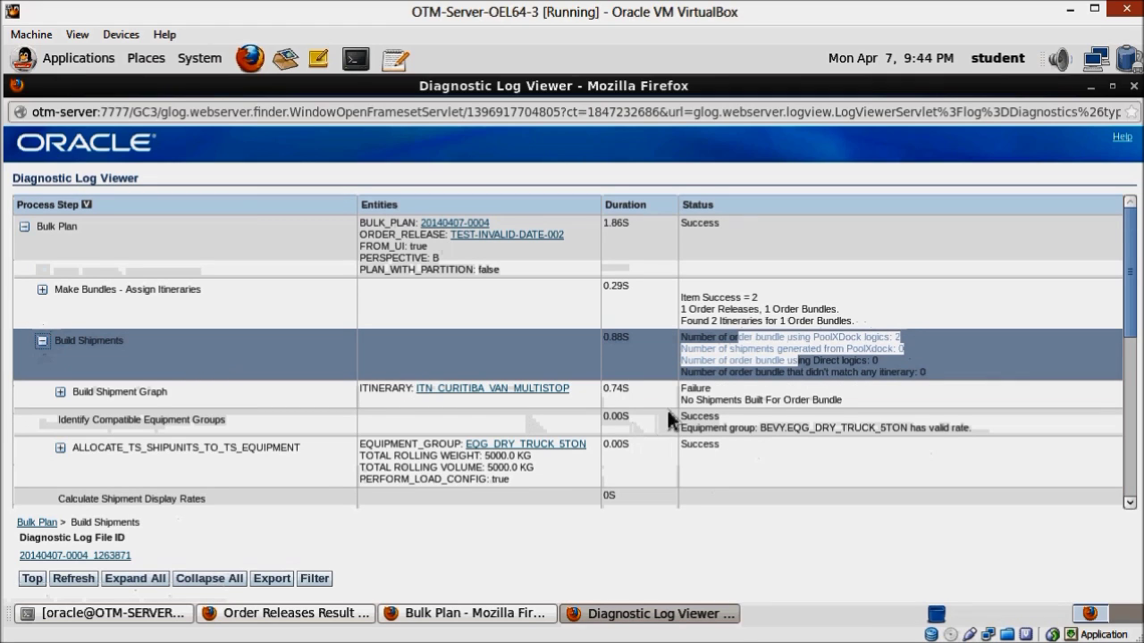
pyautogui.click(730, 397)
pyautogui.moveTo(703, 400); pyautogui.dragTo(896, 404)
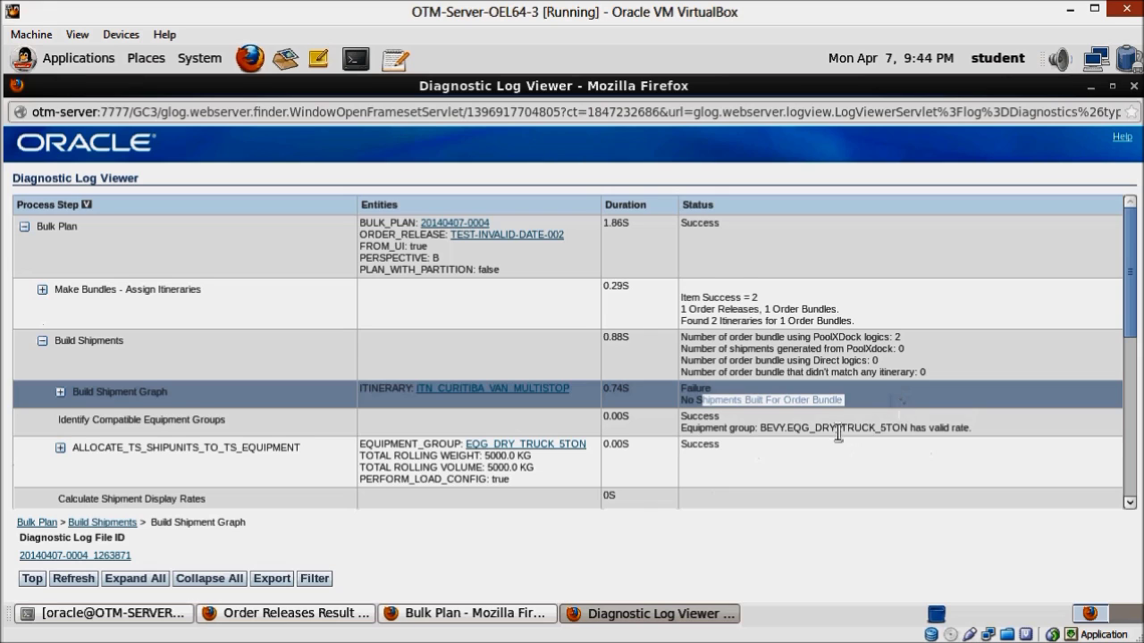
pyautogui.scroll(-2, 834, 437)
pyautogui.scroll(-4, 831, 438)
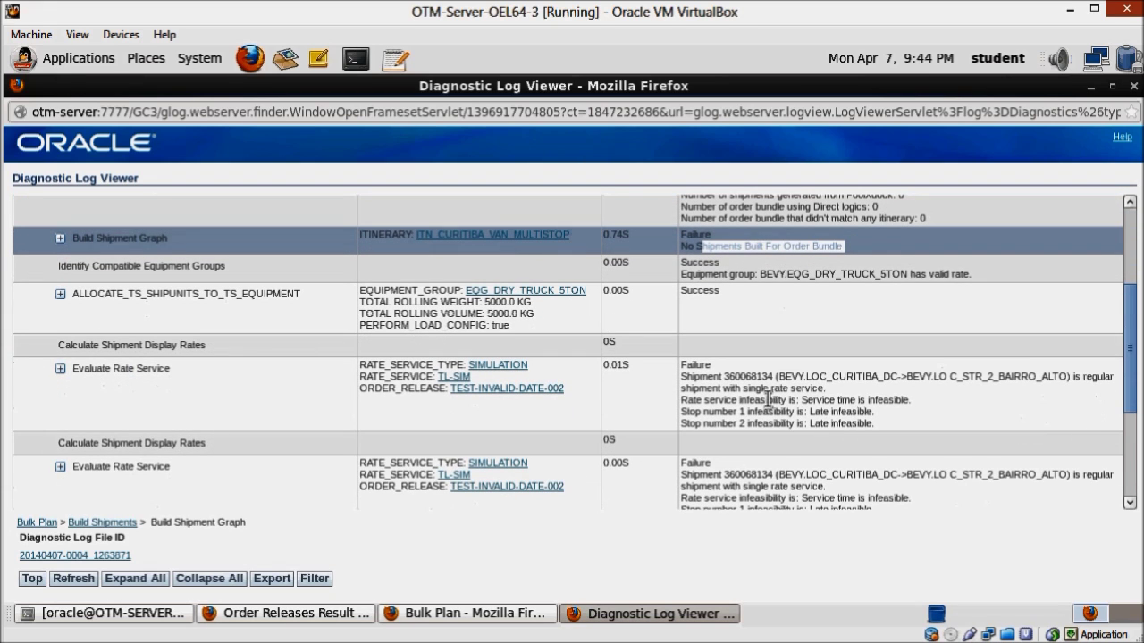
pyautogui.moveTo(728, 383); pyautogui.dragTo(990, 379)
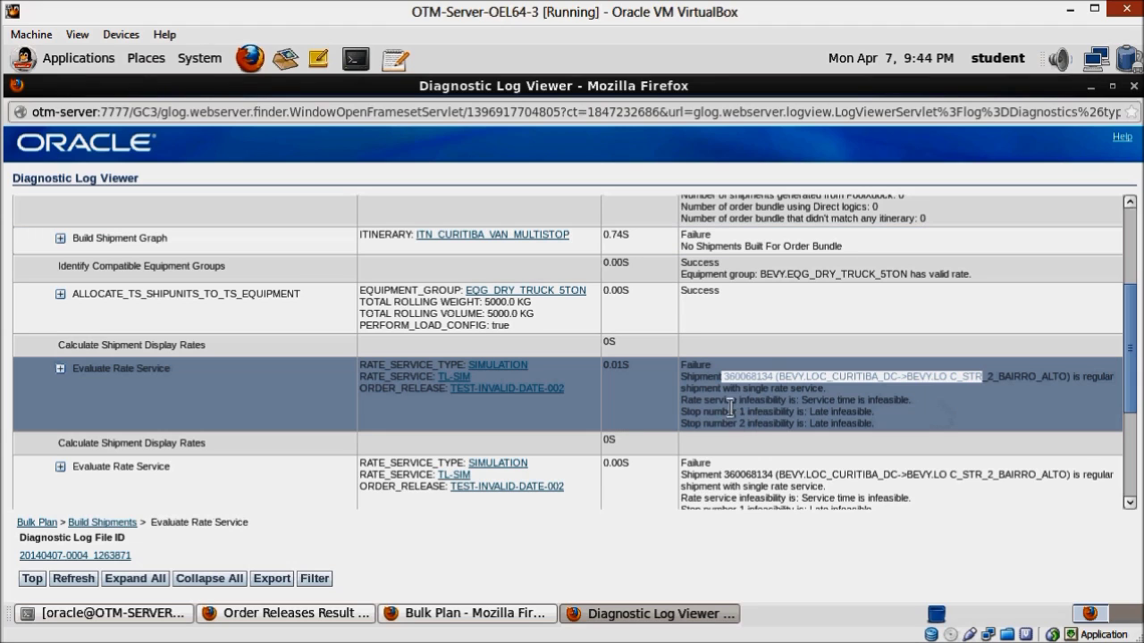
pyautogui.click(738, 399)
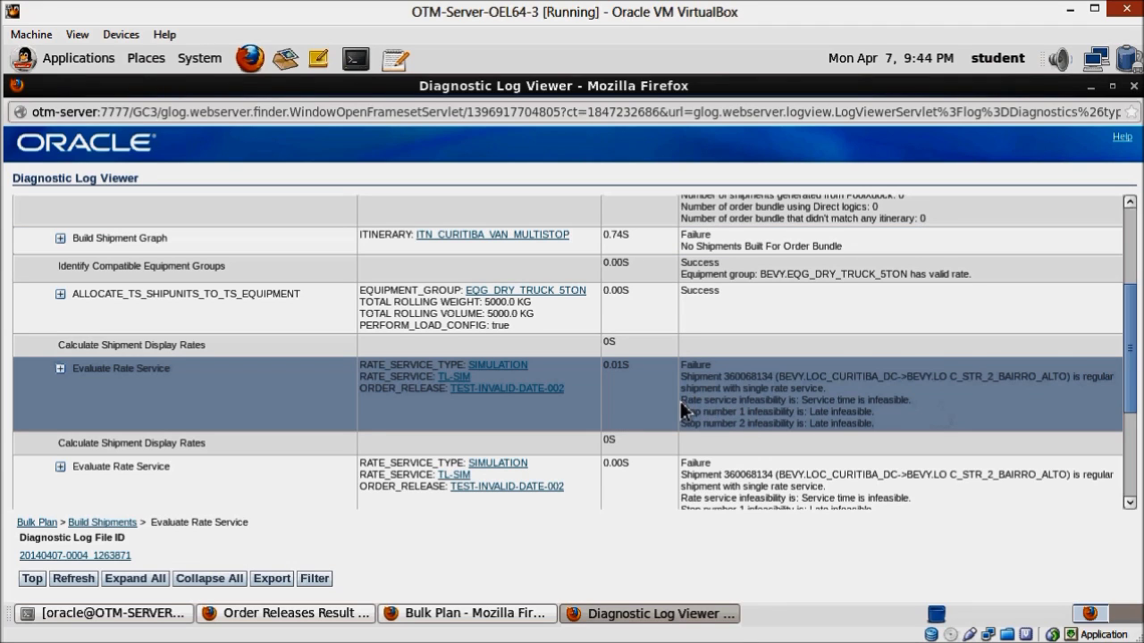
pyautogui.moveTo(680, 401); pyautogui.dragTo(914, 404)
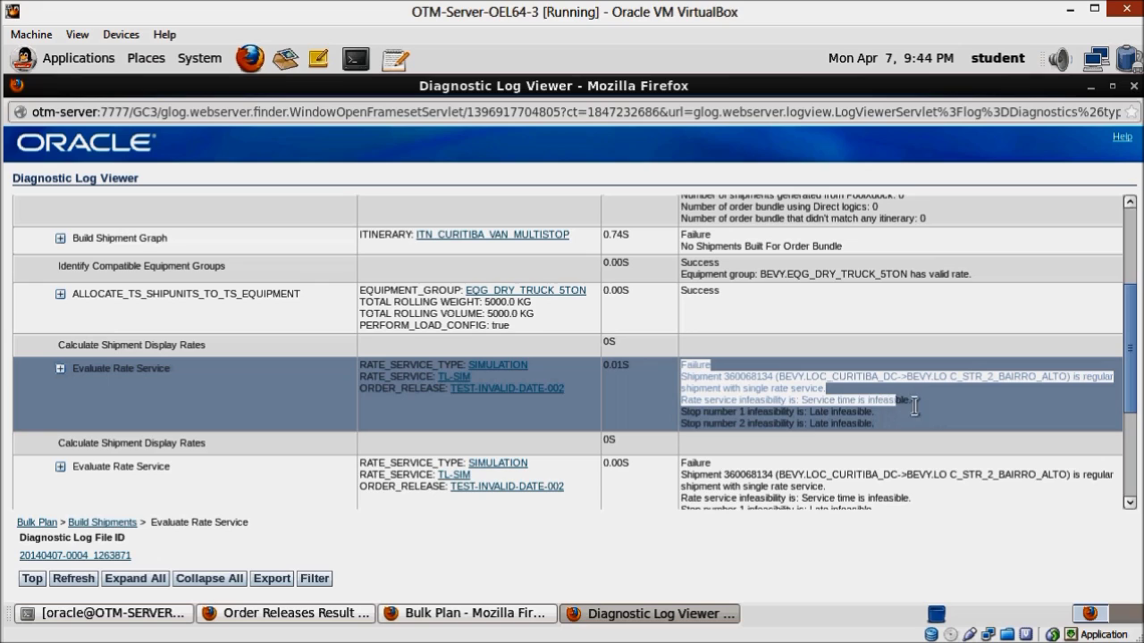
pyautogui.click(916, 400)
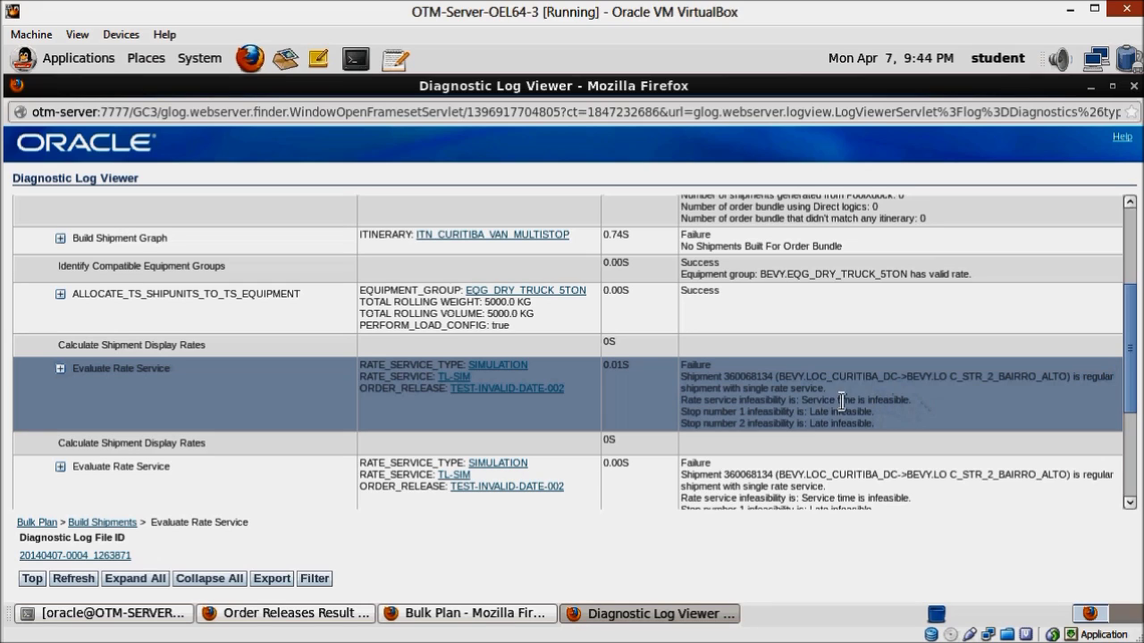
pyautogui.moveTo(802, 401); pyautogui.dragTo(913, 403)
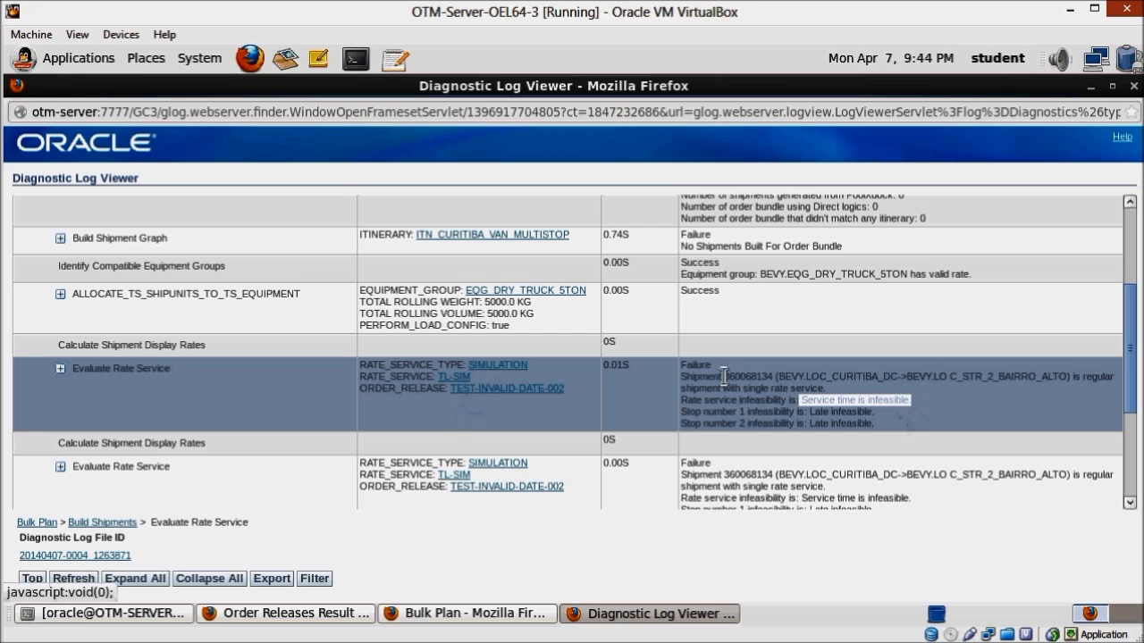
pyautogui.scroll(-1, 726, 393)
pyautogui.scroll(4, 722, 393)
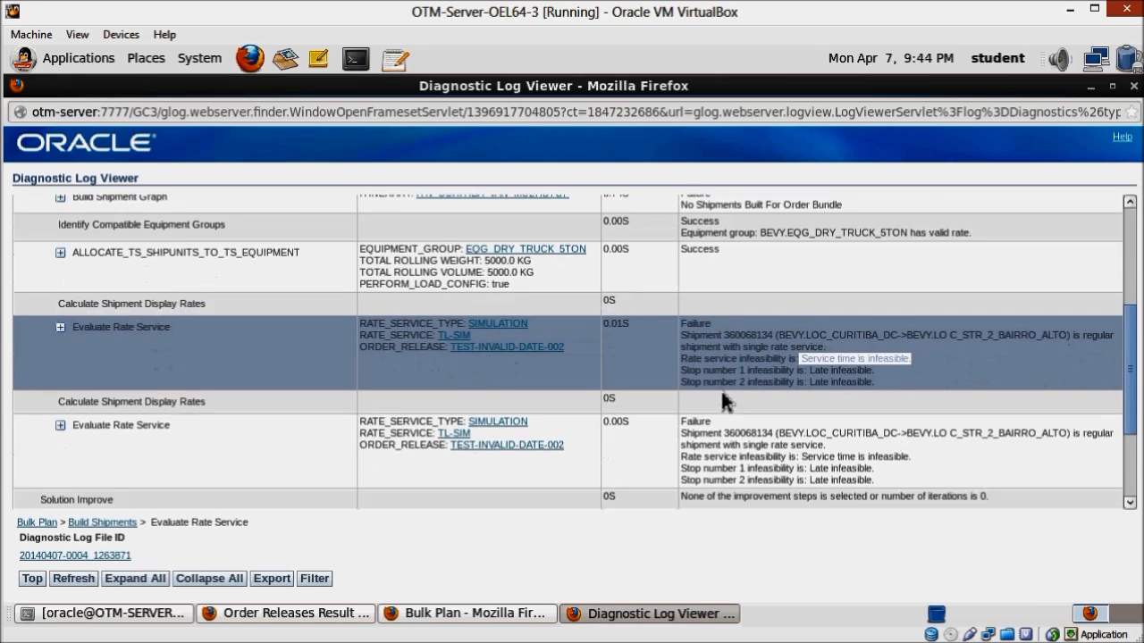